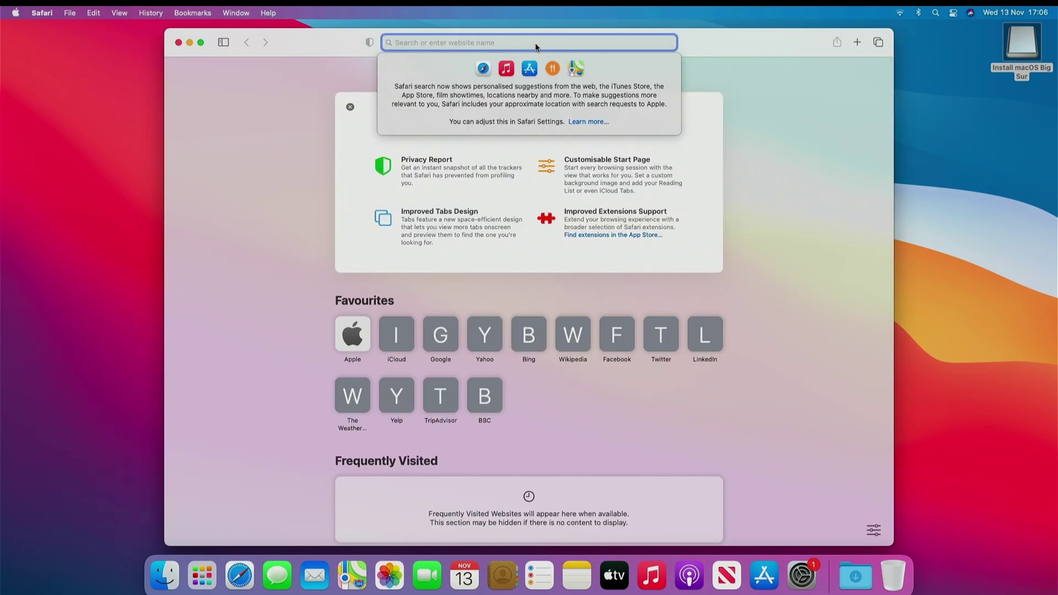
- Search Google for 'opencore legacy patcher'
type("opem")
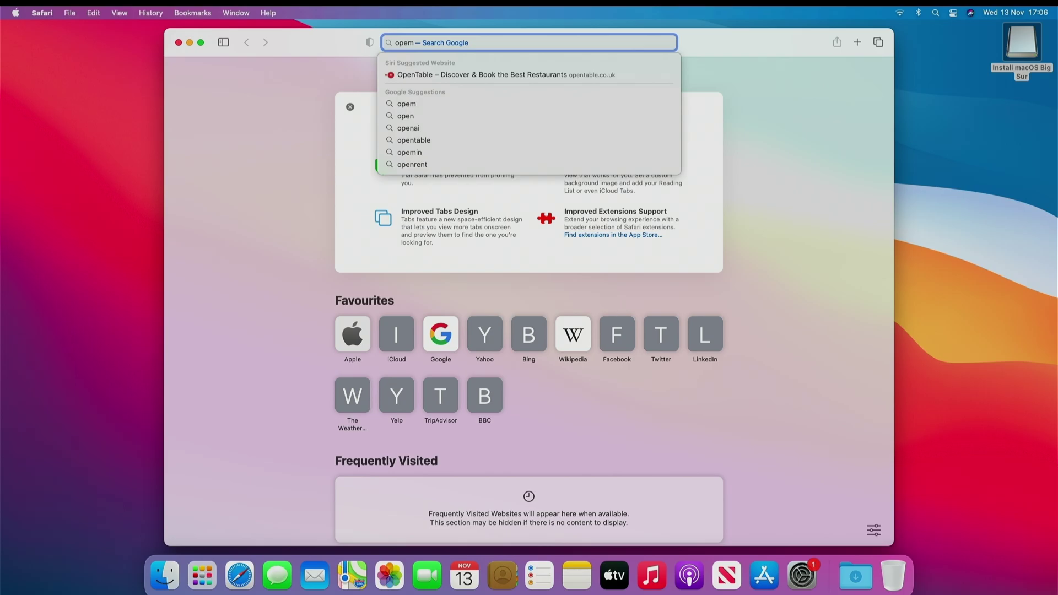
key("BackSpace")
type("ncore")
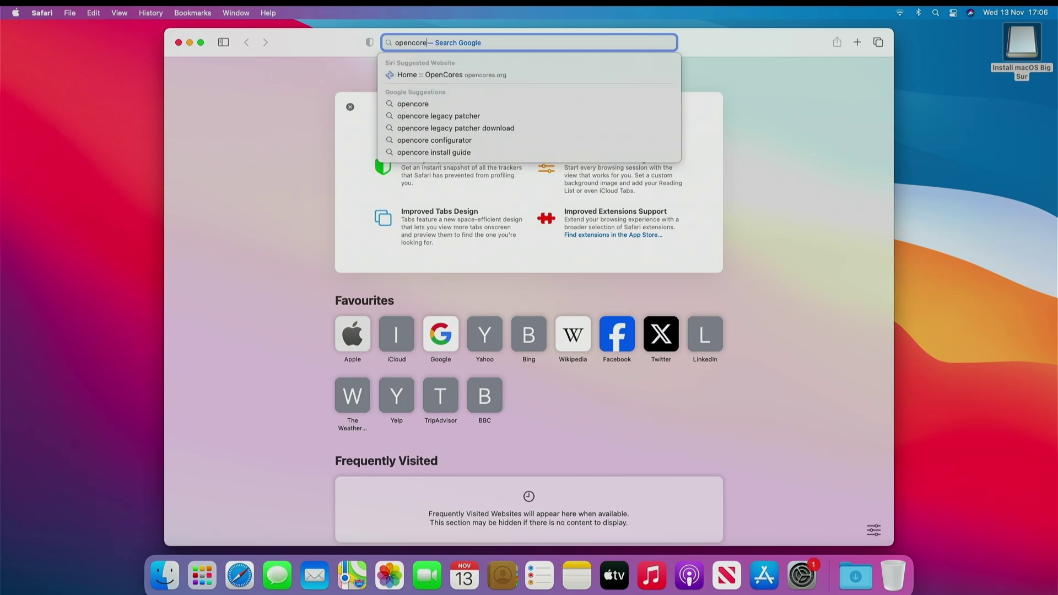
left_click(439, 144)
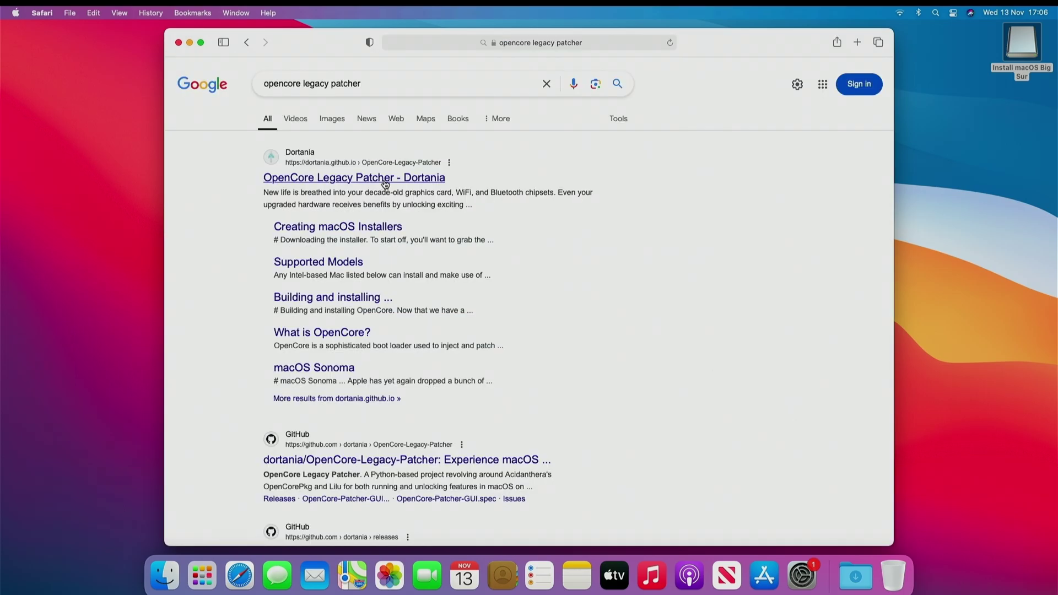
- Open the Dortania guide's Getting Started, then its Creating macOS Installers page
left_click(385, 183)
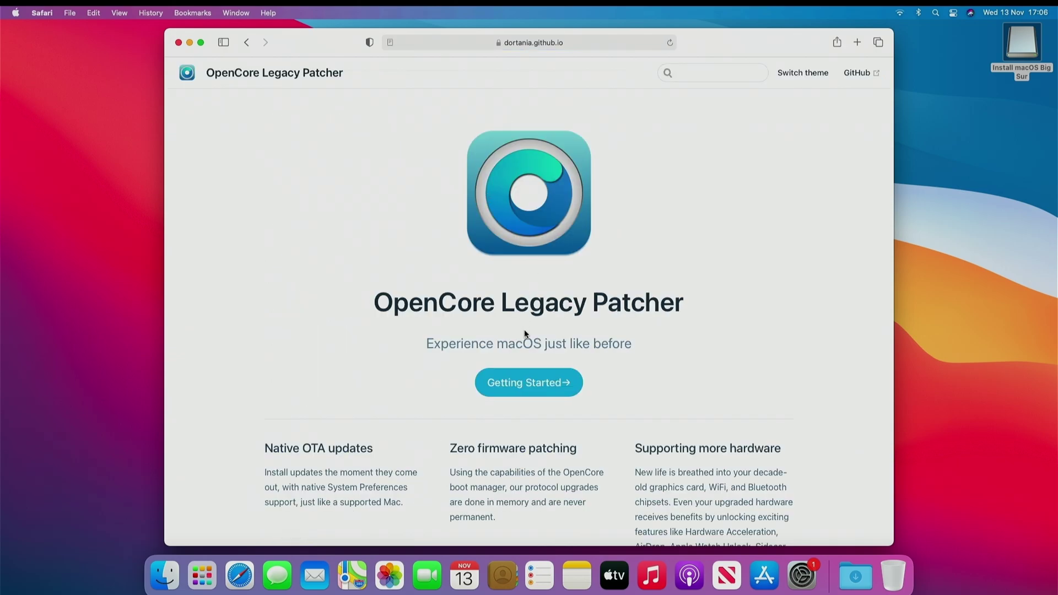
left_click(541, 382)
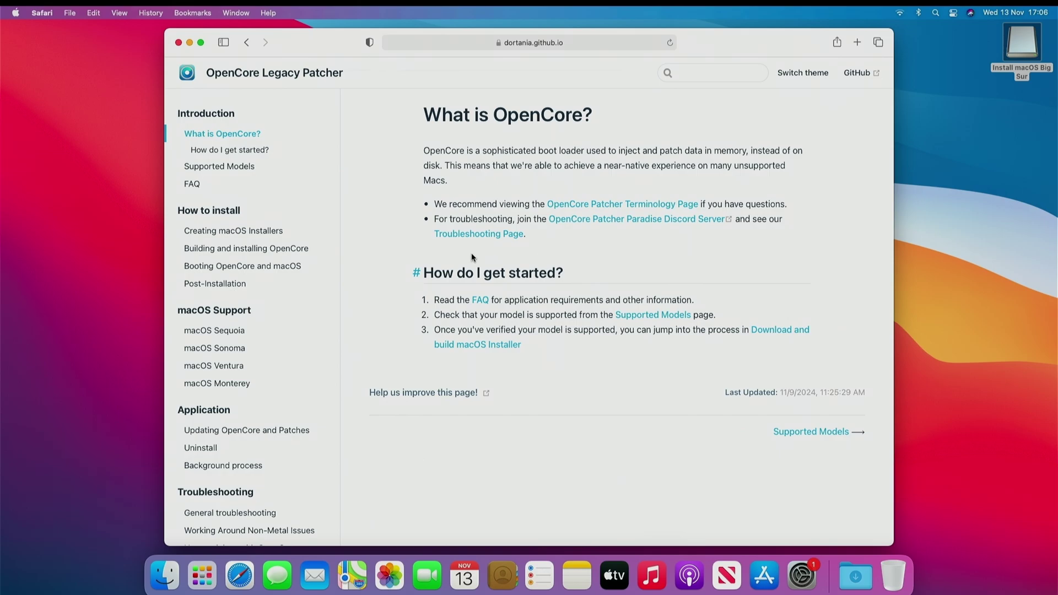
left_click(259, 231)
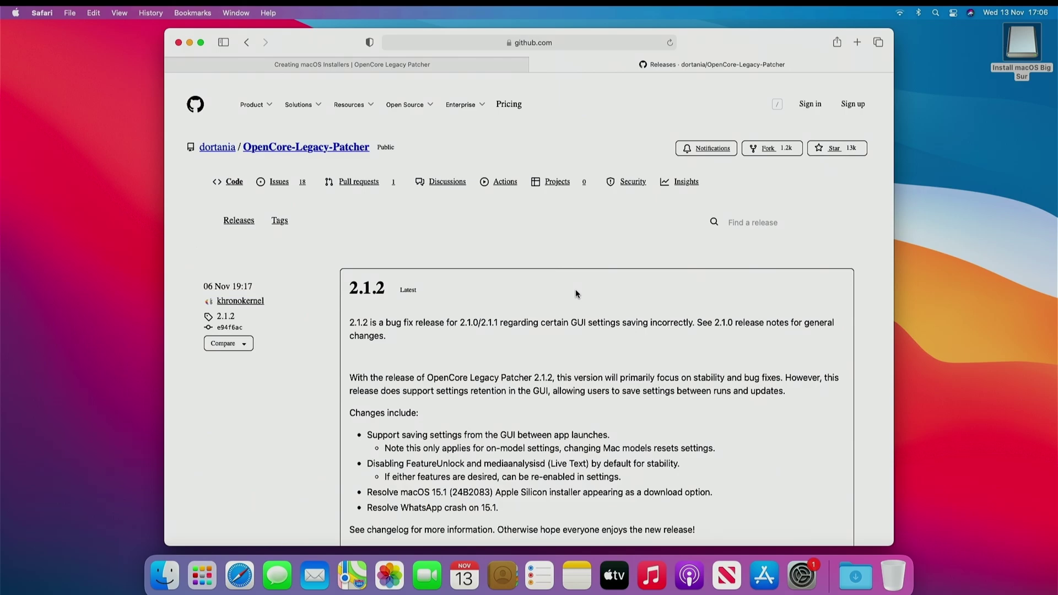
- Download OpenCore-Patcher-GUI.app.zip from the 2.1.2 release assets, allowing github.com downloads
scroll(633, 317, "down", 3)
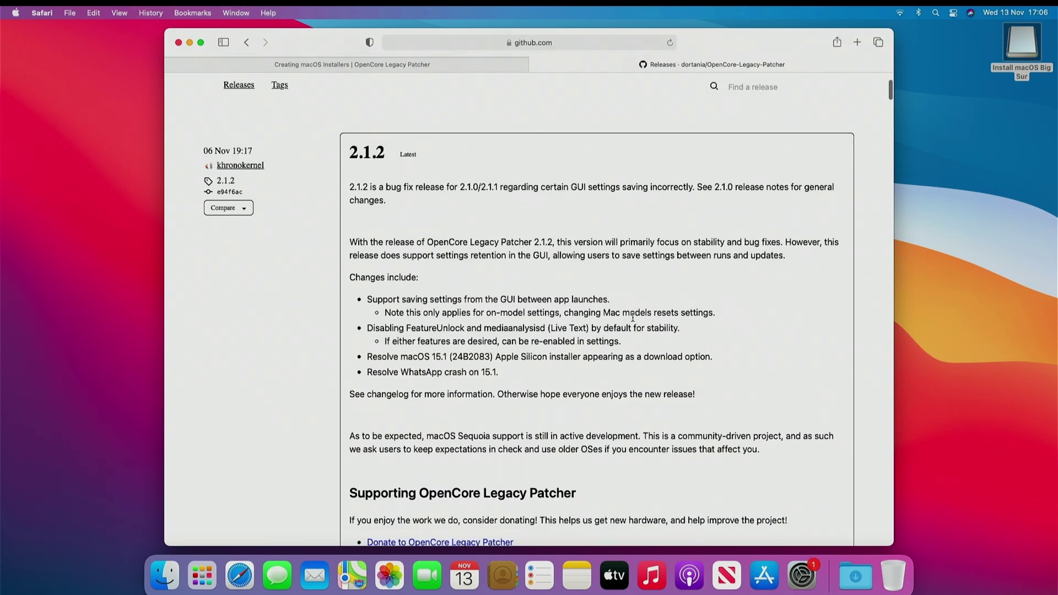
scroll(632, 317, "down", 8)
scroll(633, 322, "down", 6)
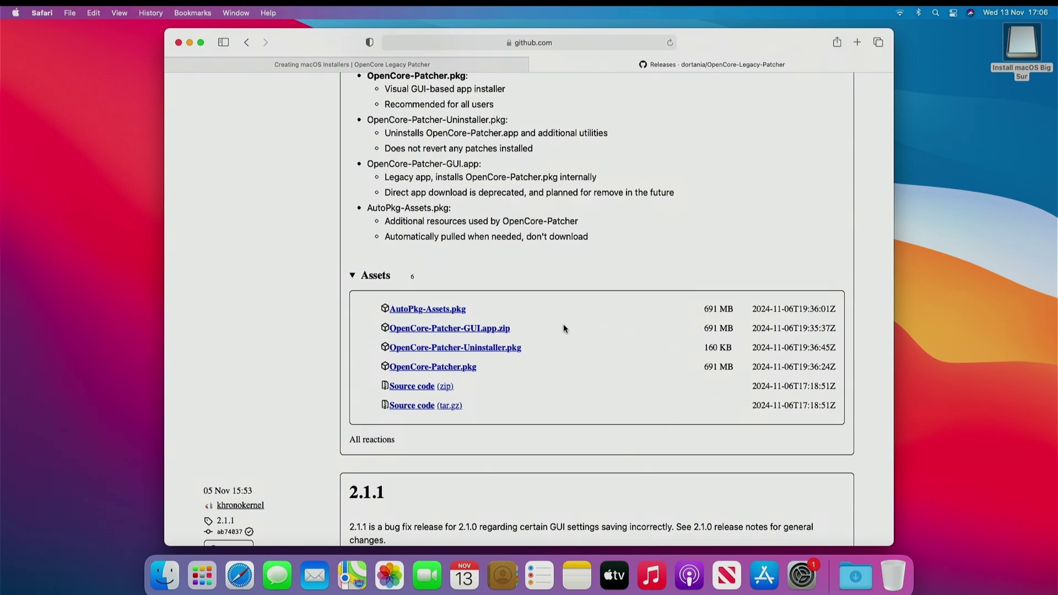
left_click(476, 329)
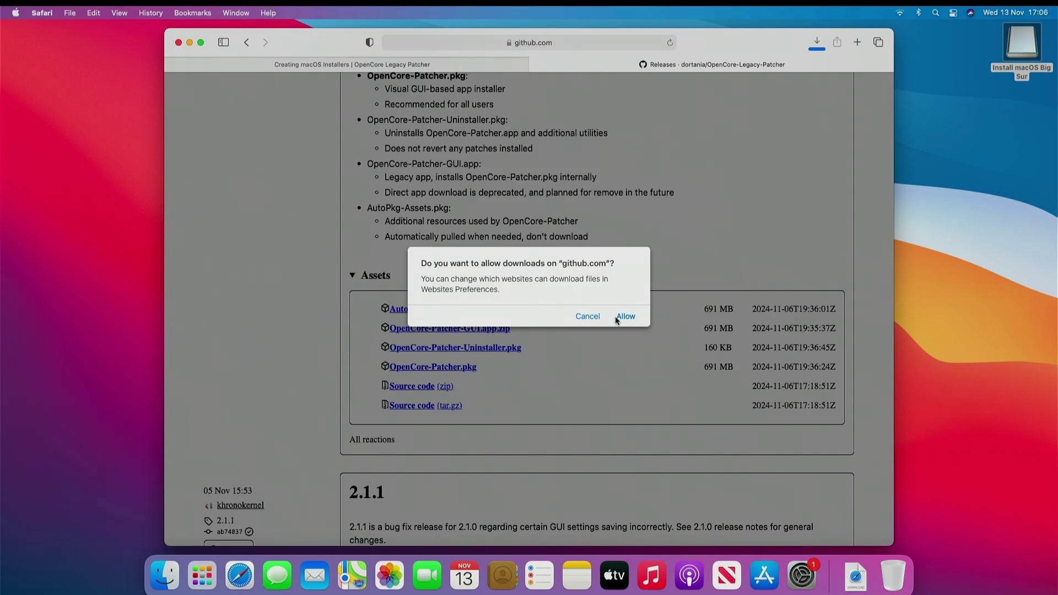
left_click(618, 317)
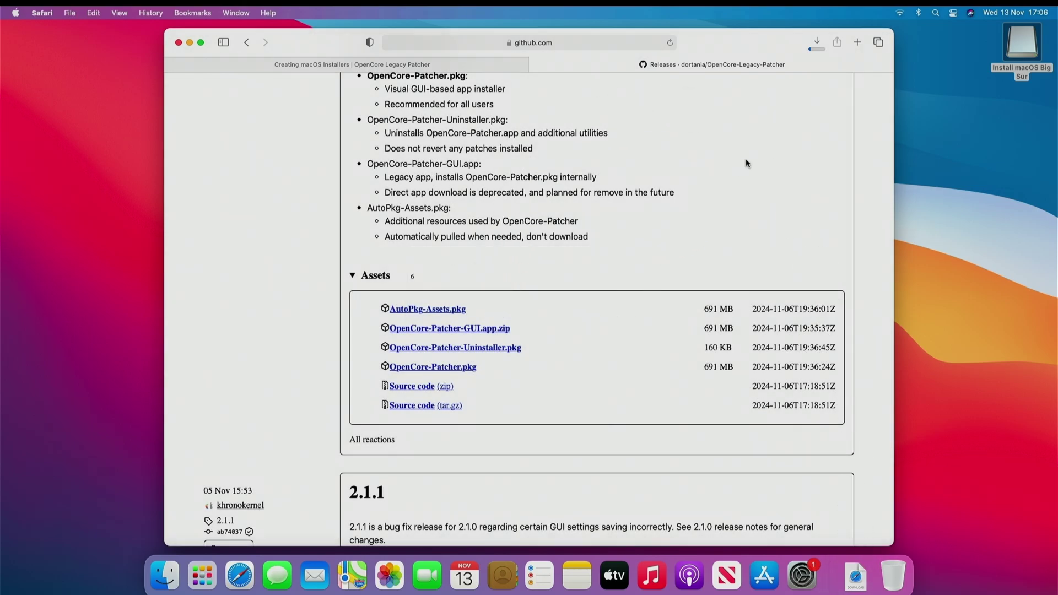
left_click(816, 47)
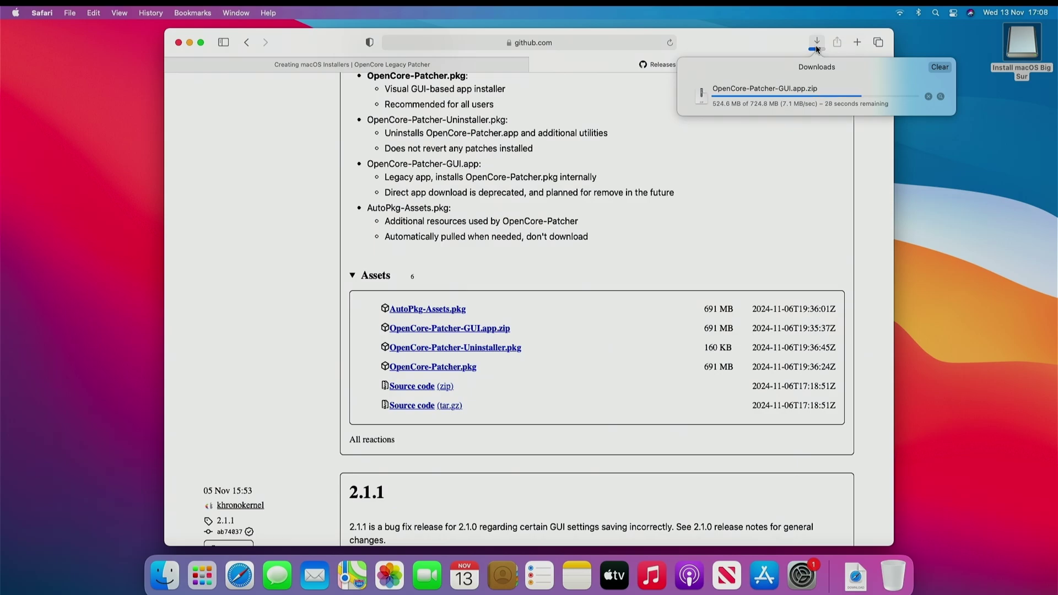
- Launch the downloaded OpenCore-Patcher app, close Safari, and approve opening the internet download
double_click(826, 94)
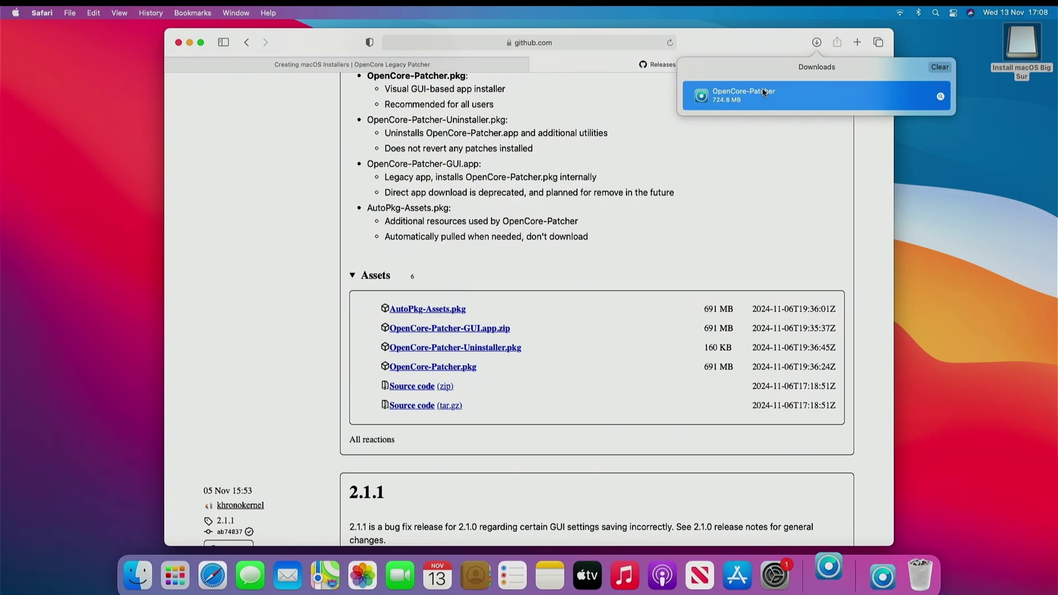
left_click(178, 43)
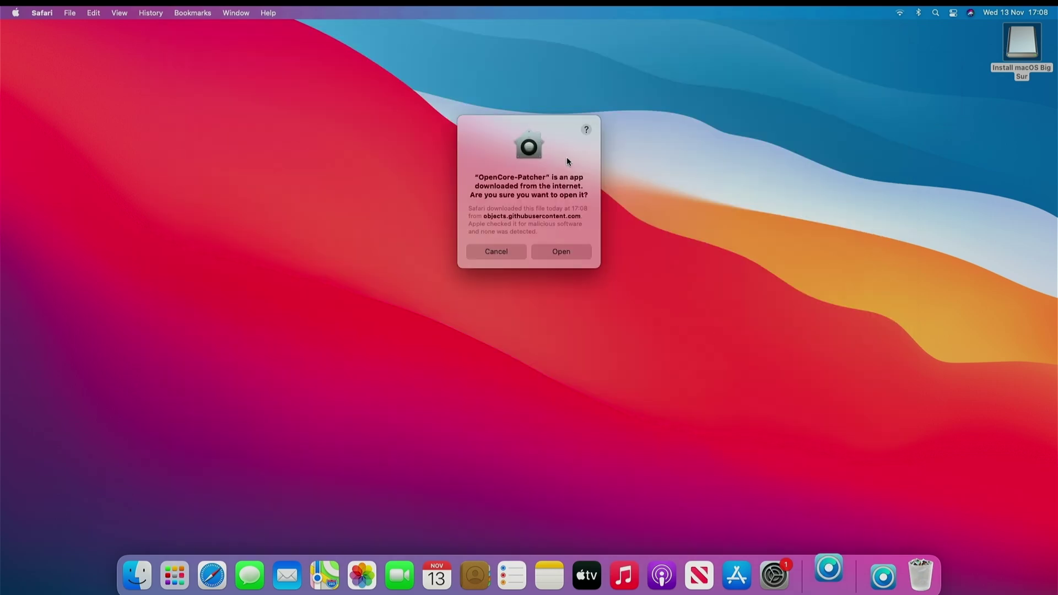
left_click(573, 251)
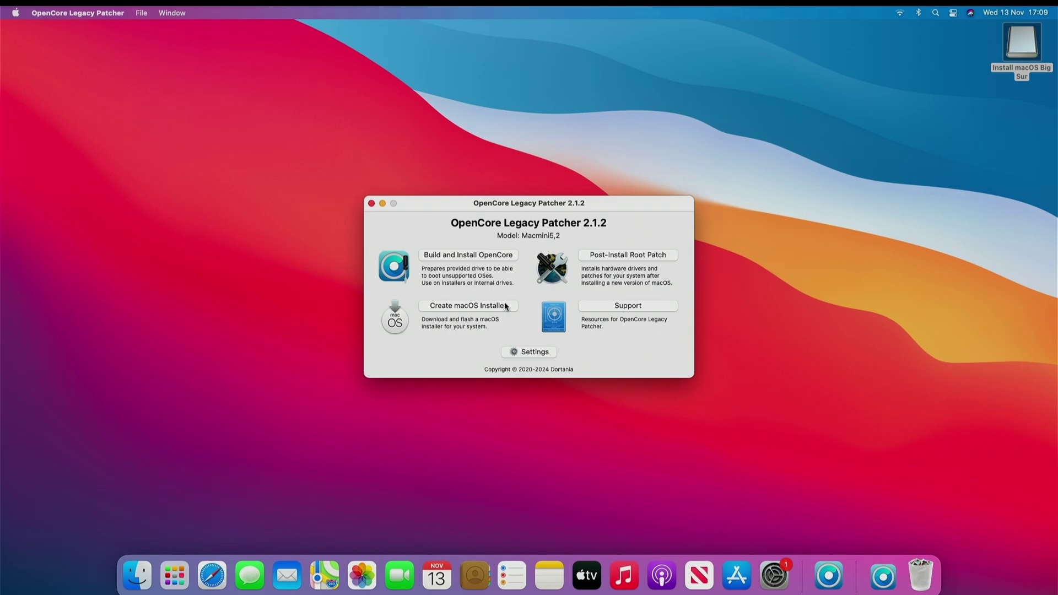
- Download the macOS Sequoia 15.1 installer through Create macOS Installer > Download macOS Installer
left_click(505, 306)
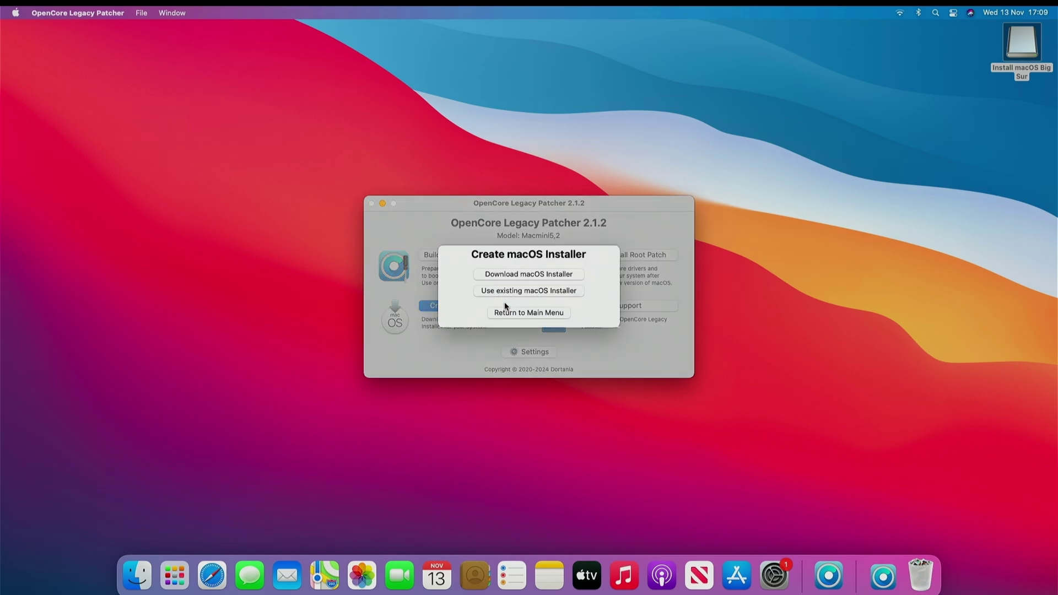
left_click(525, 275)
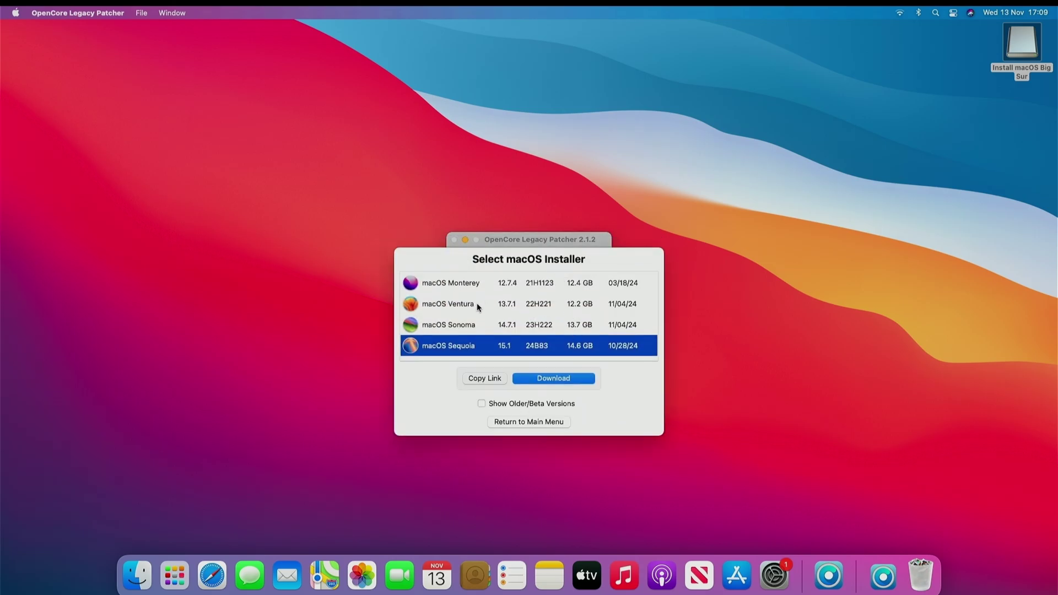
left_click(549, 379)
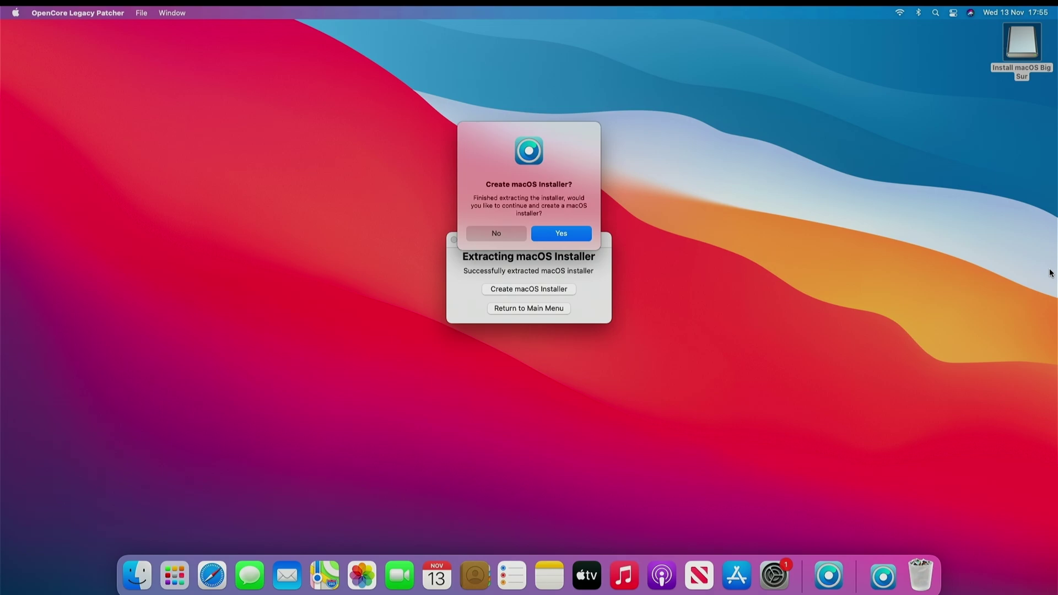
- Write the local Sequoia 15.1 installer to disk2: Ultra (30.8 GB), confirming the erase
left_click(579, 236)
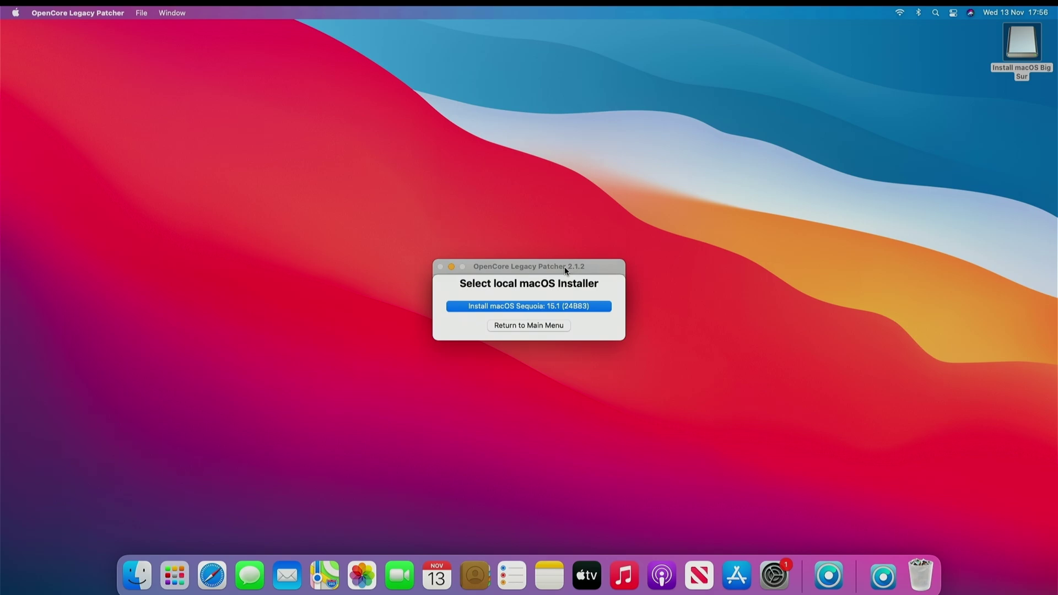
left_click(570, 310)
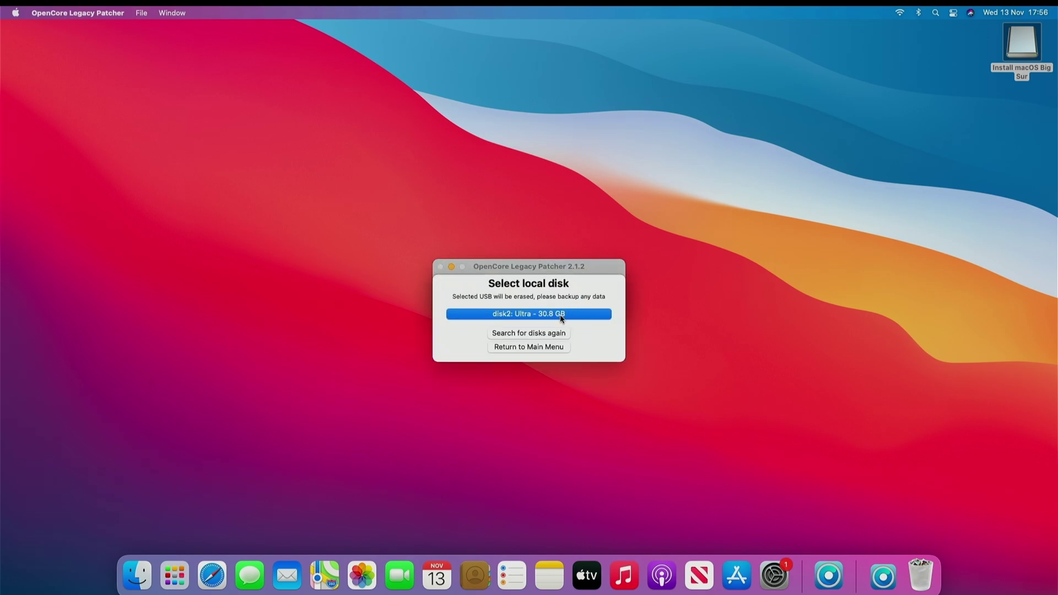
left_click(567, 314)
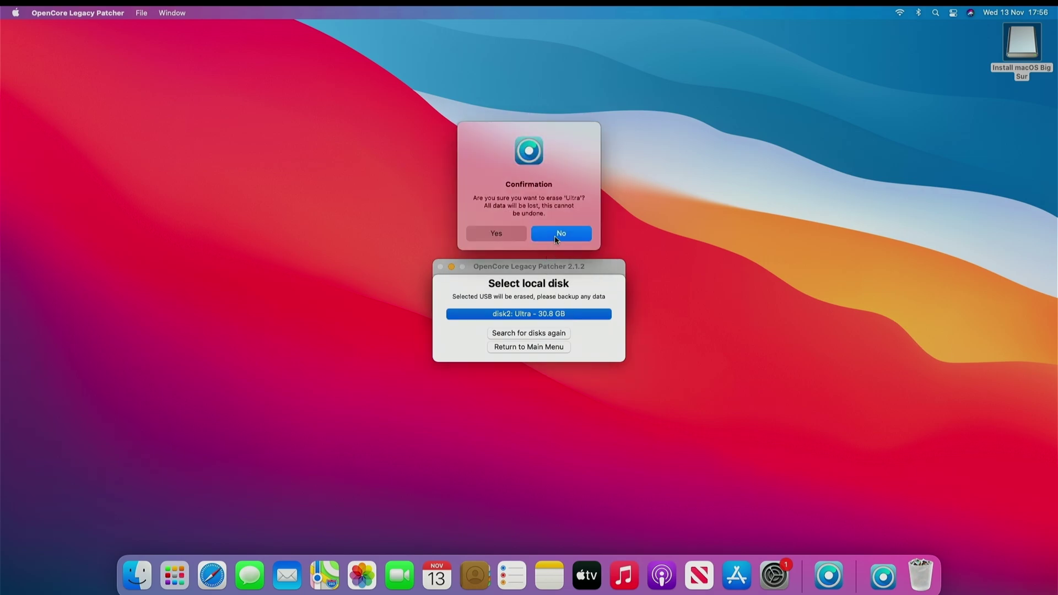
left_click(511, 233)
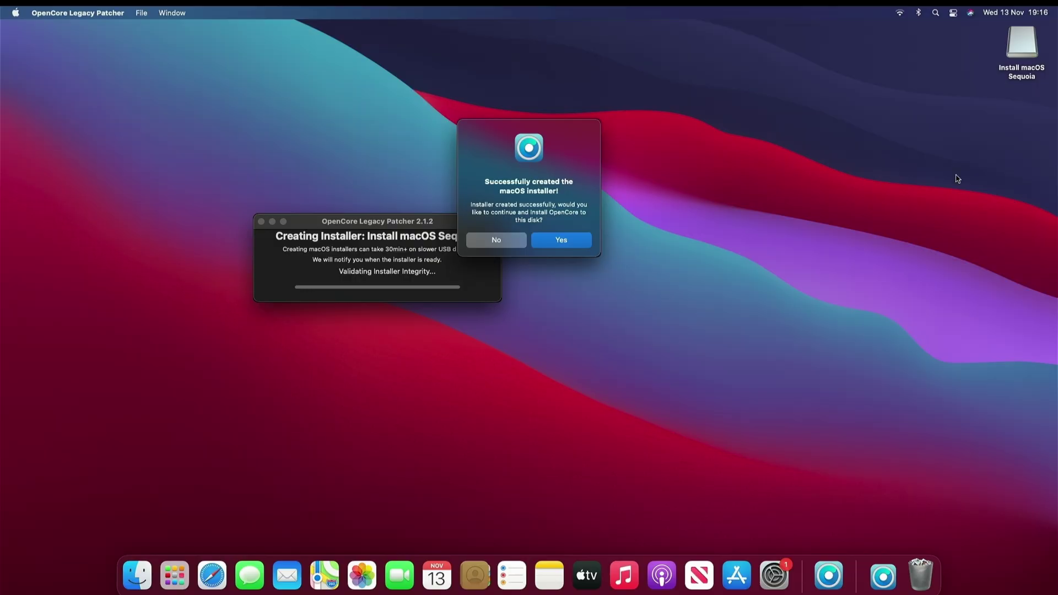
- Install OpenCore to the Ultra drive's disk2s1 EFI partition, then choose Reboot
left_click(573, 238)
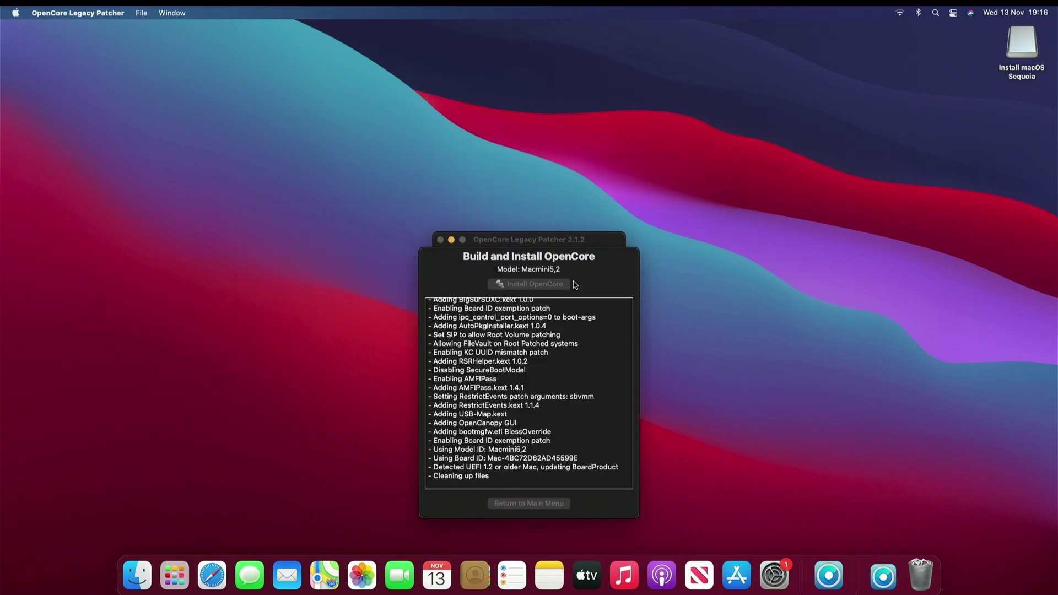
left_click(567, 234)
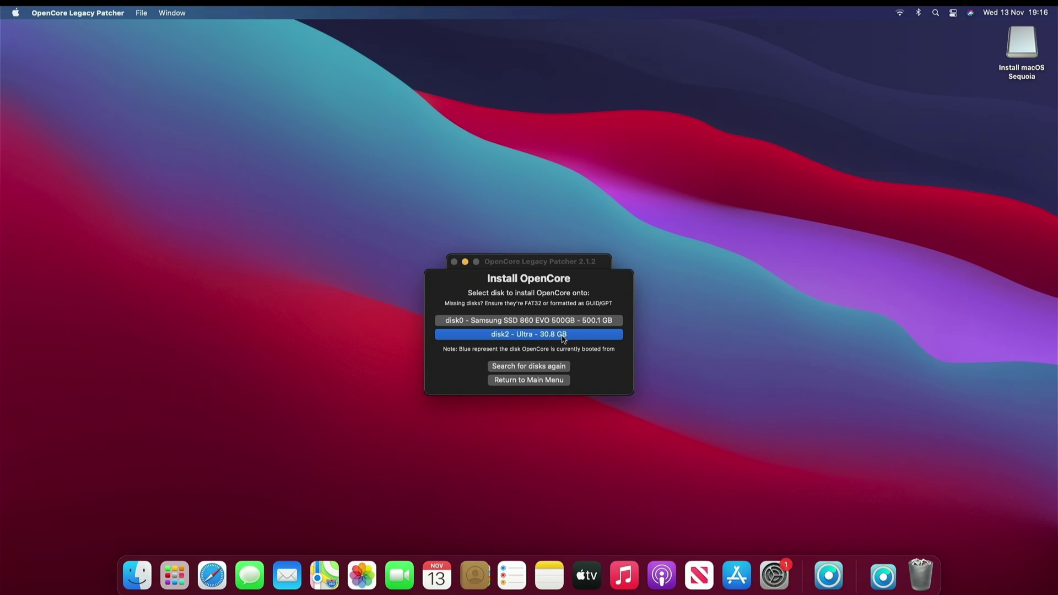
left_click(563, 336)
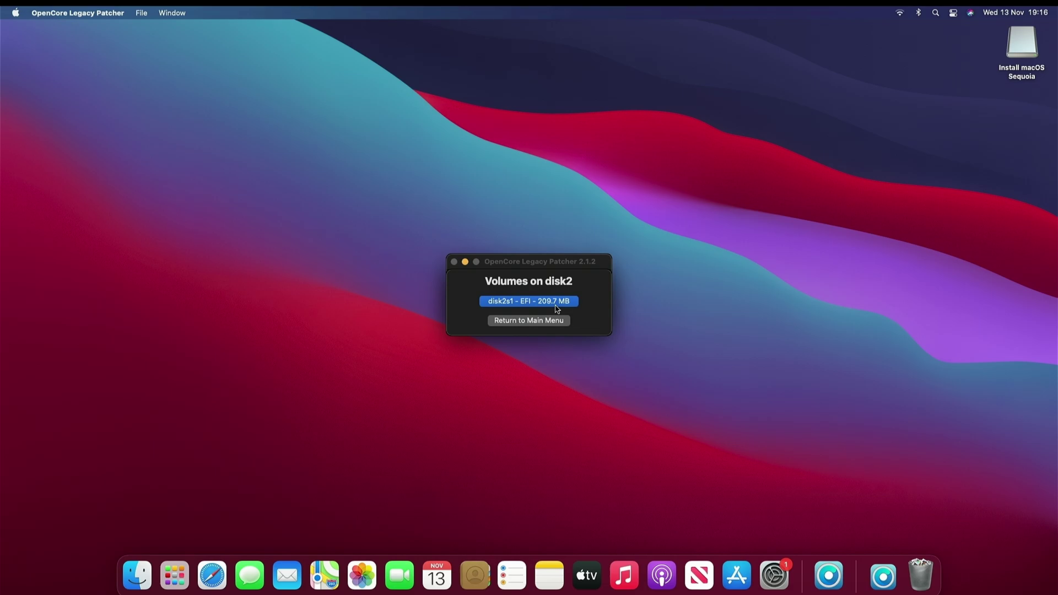
left_click(557, 307)
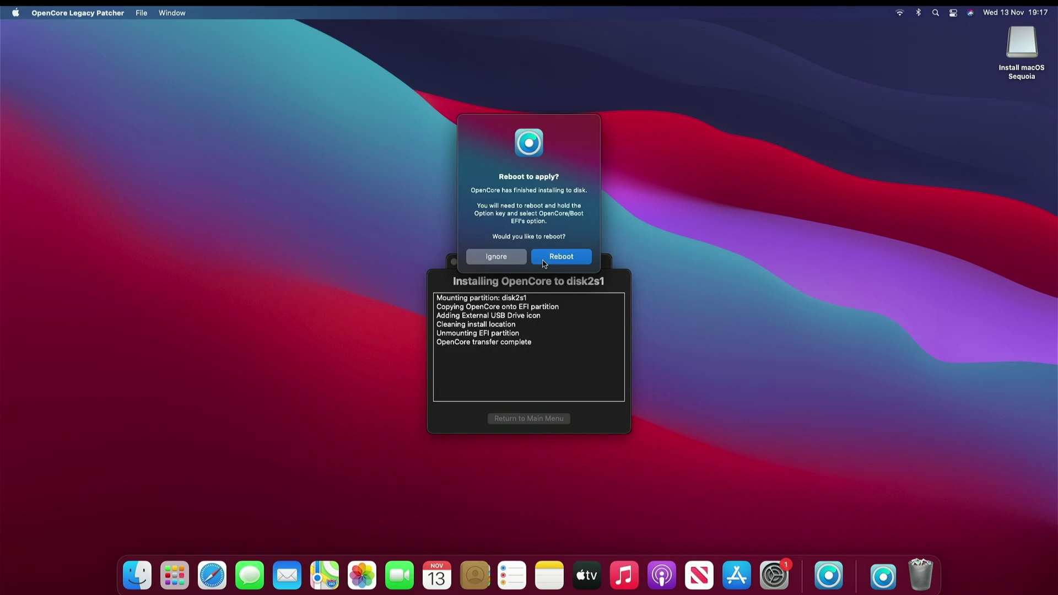
left_click(544, 259)
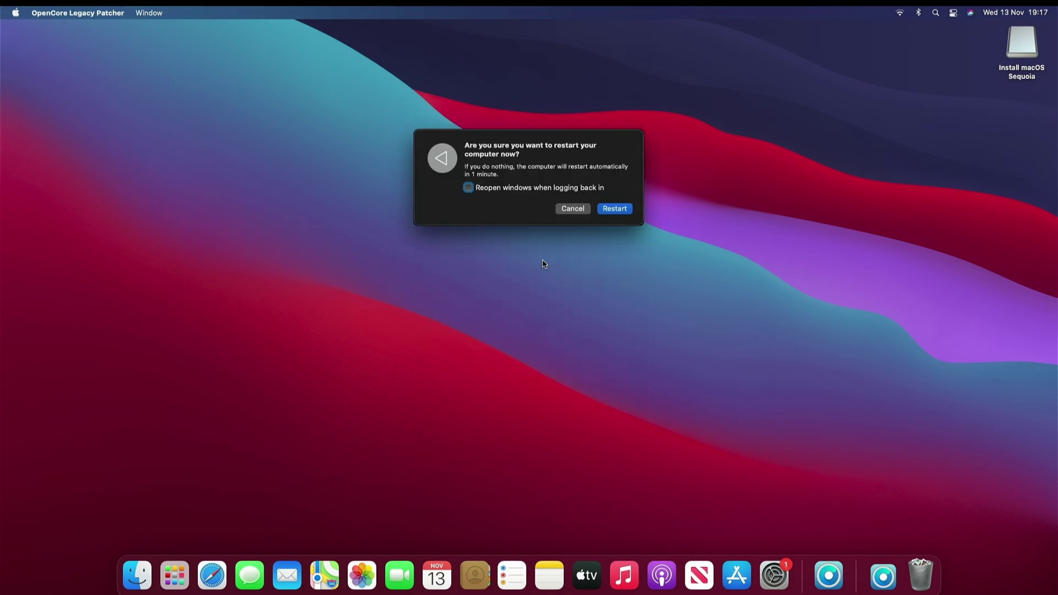
- Restart the Mac from the installer and launch Disk Utility from the Recovery options
left_click(617, 210)
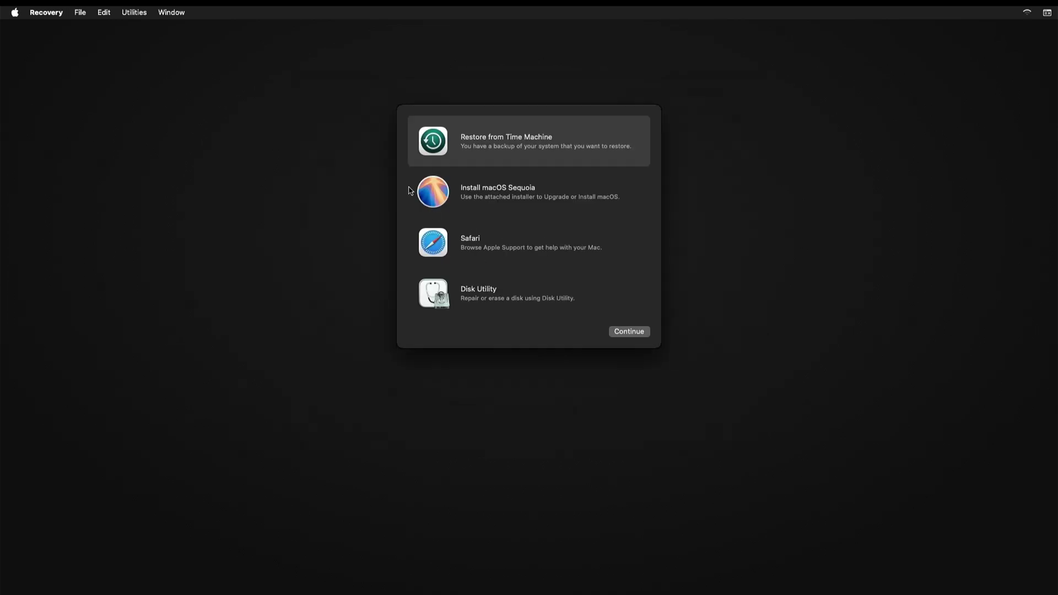
left_click(503, 288)
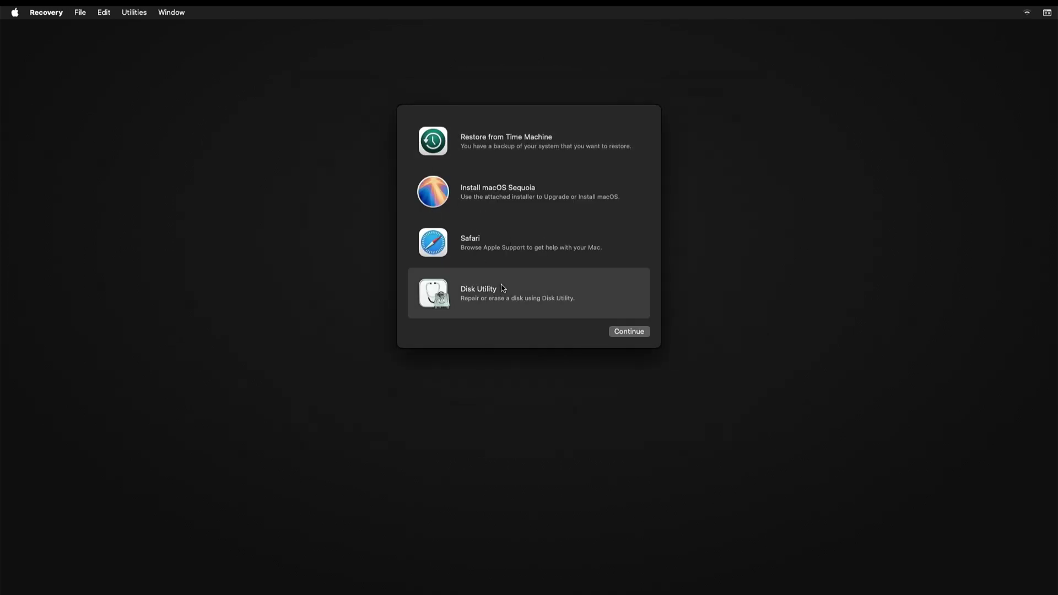
double_click(503, 289)
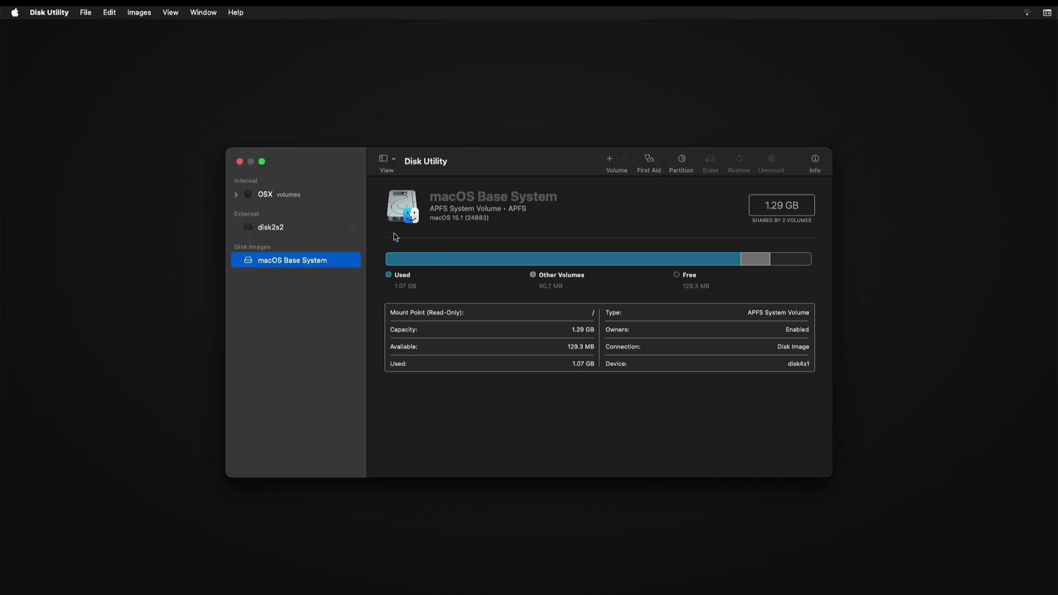
- Show all devices in Disk Utility and select the Samsung SSD 860 EVO 500GB
left_click(166, 14)
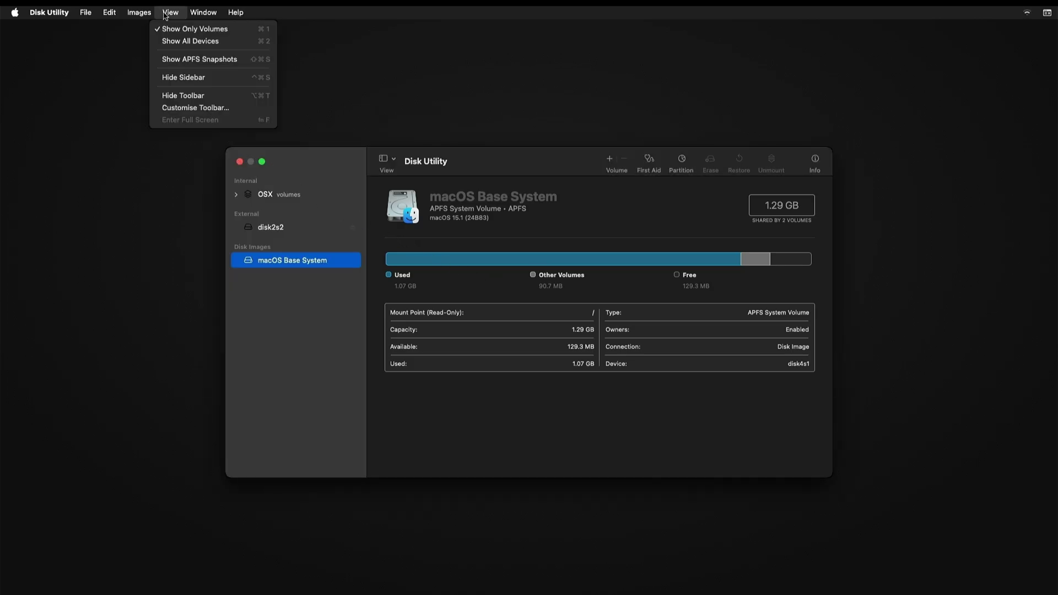
left_click(179, 40)
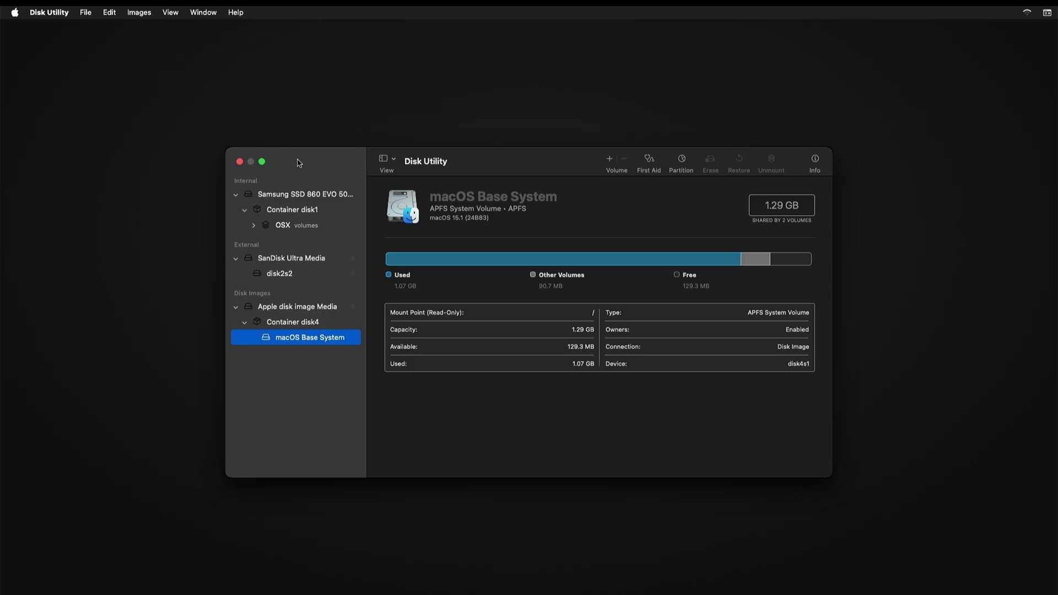
left_click(318, 196)
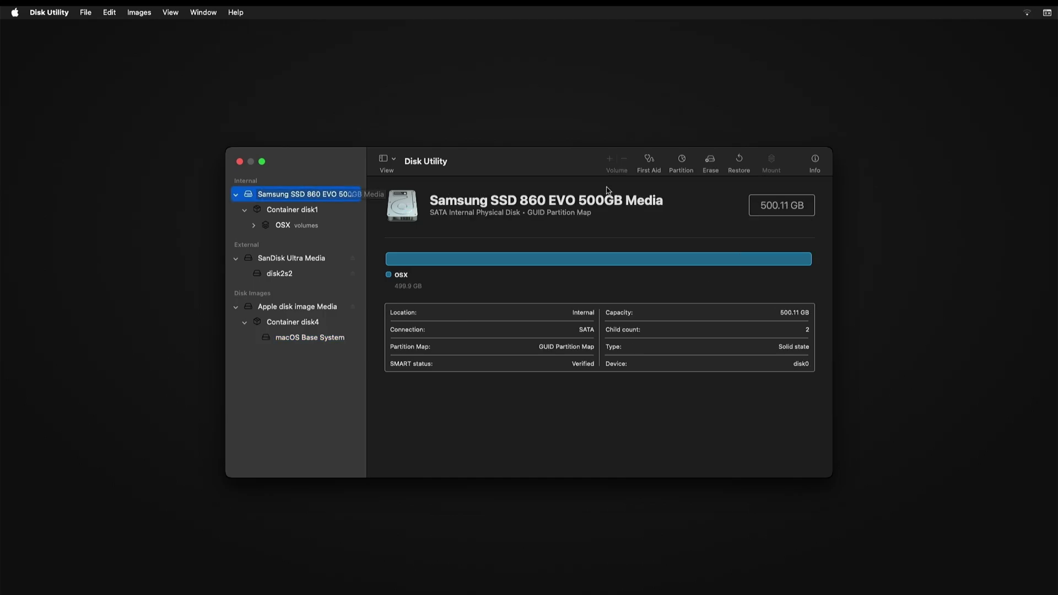
- Erase the SSD as an APFS volume named Osx, then close Disk Utility
left_click(713, 164)
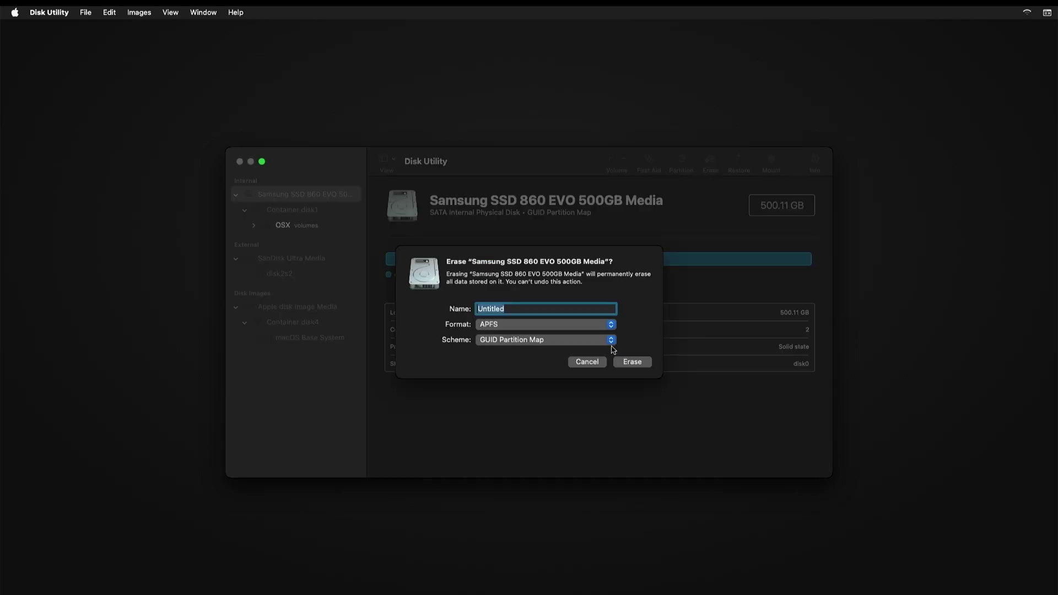
double_click(568, 310)
type("sss")
key("BackSpace")
key("BackSpace")
key("BackSpace")
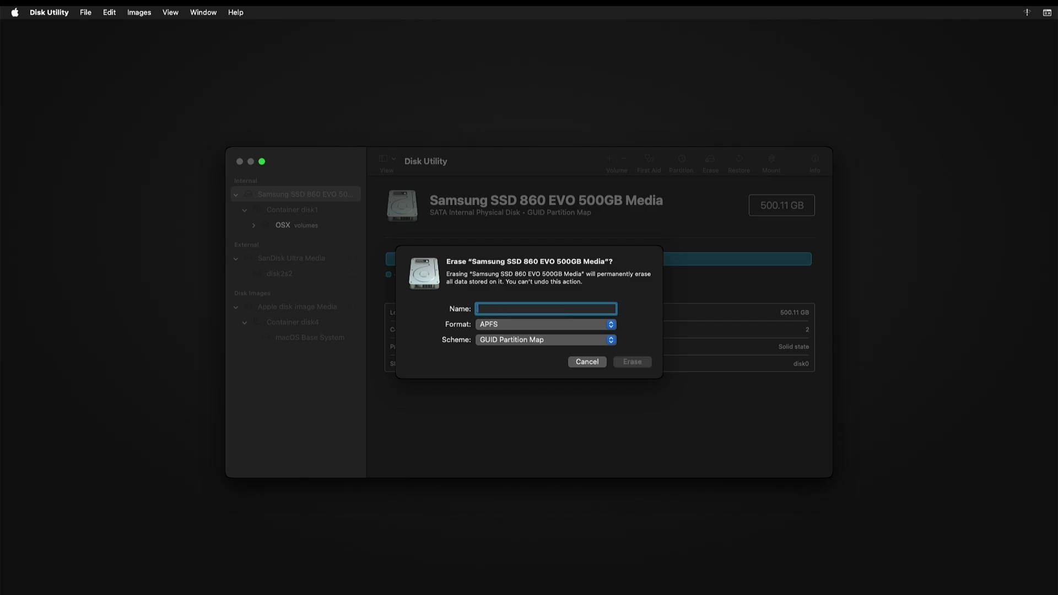
type("Osx")
left_click(623, 363)
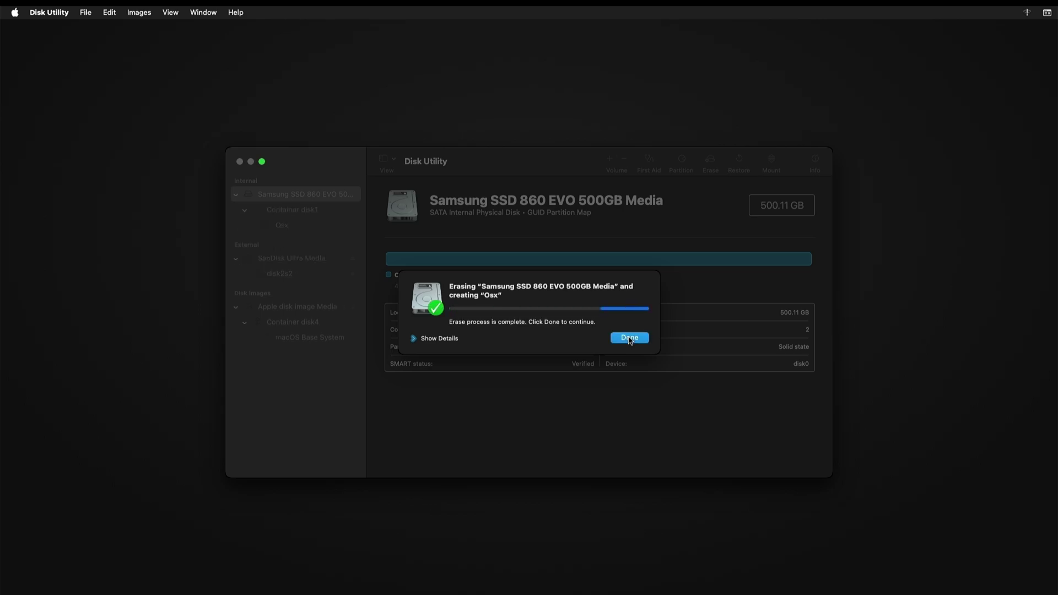
left_click(630, 338)
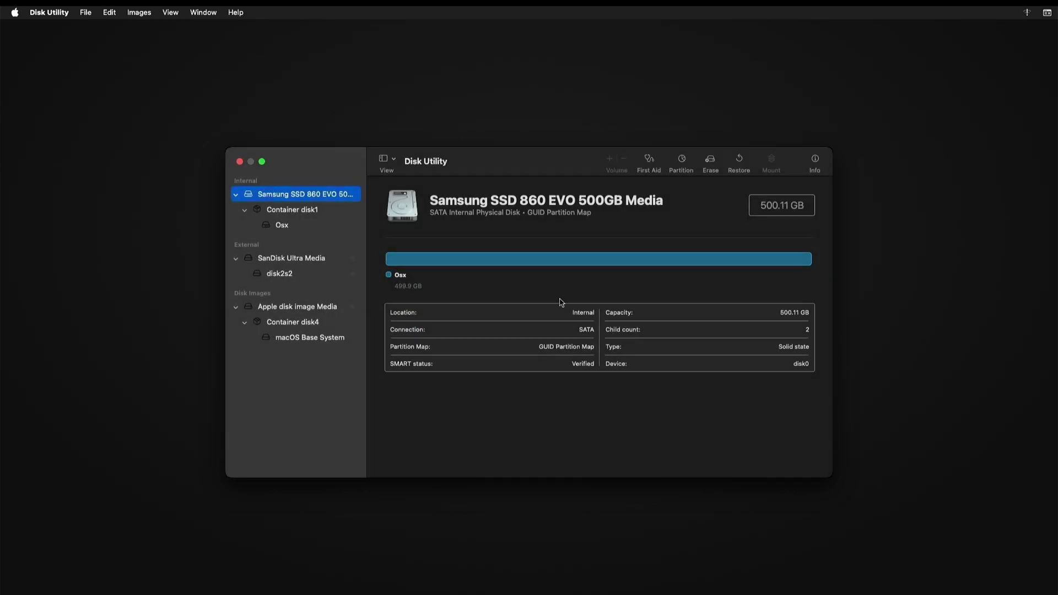
left_click(240, 160)
left_click(484, 197)
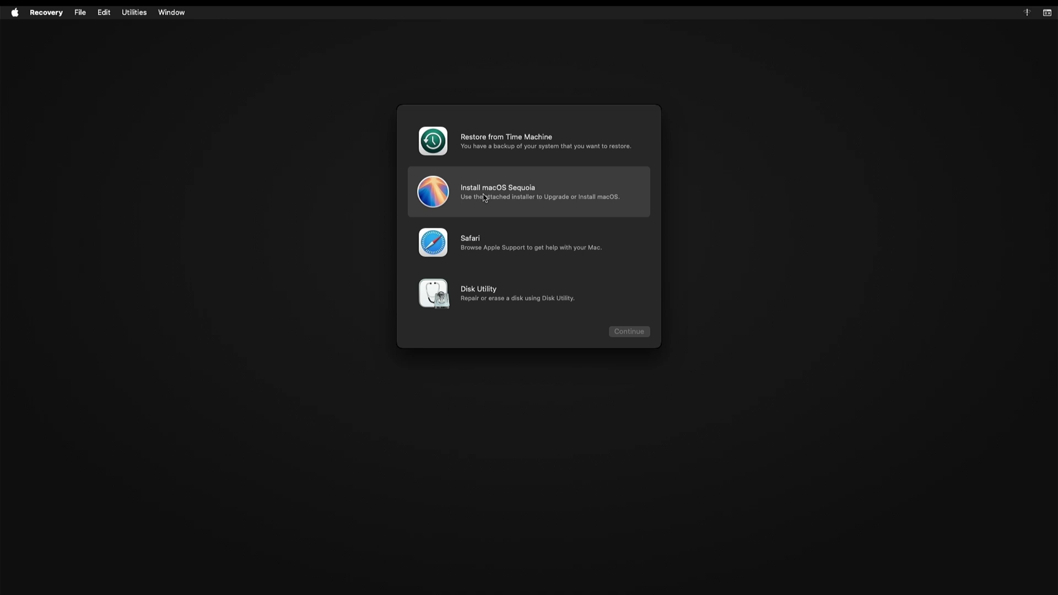
- Launch Install macOS Sequoia, agree to the licence, and install onto the Osx disk
double_click(484, 197)
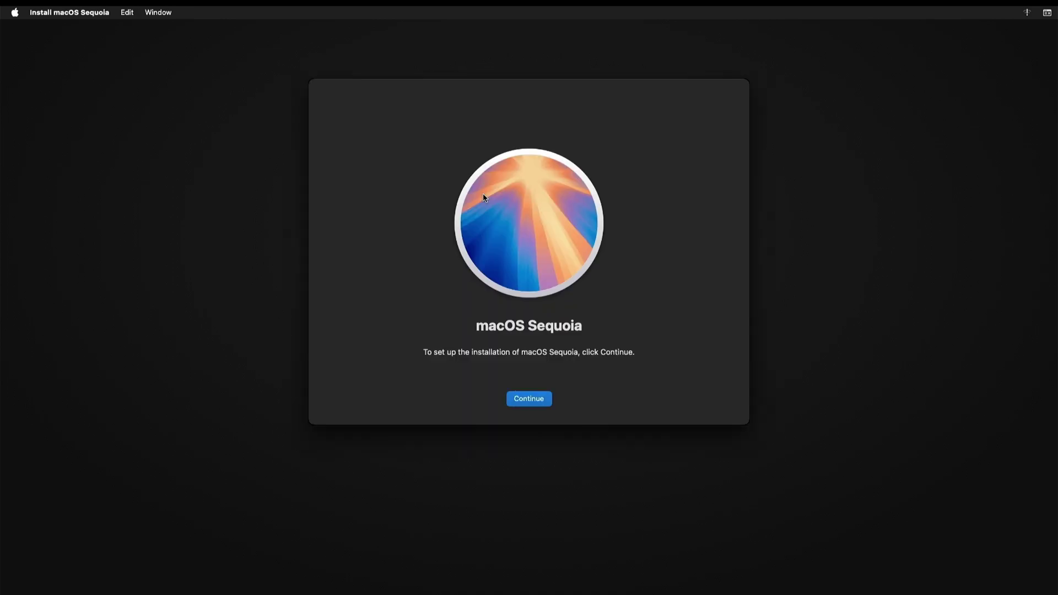
left_click(543, 399)
left_click(544, 401)
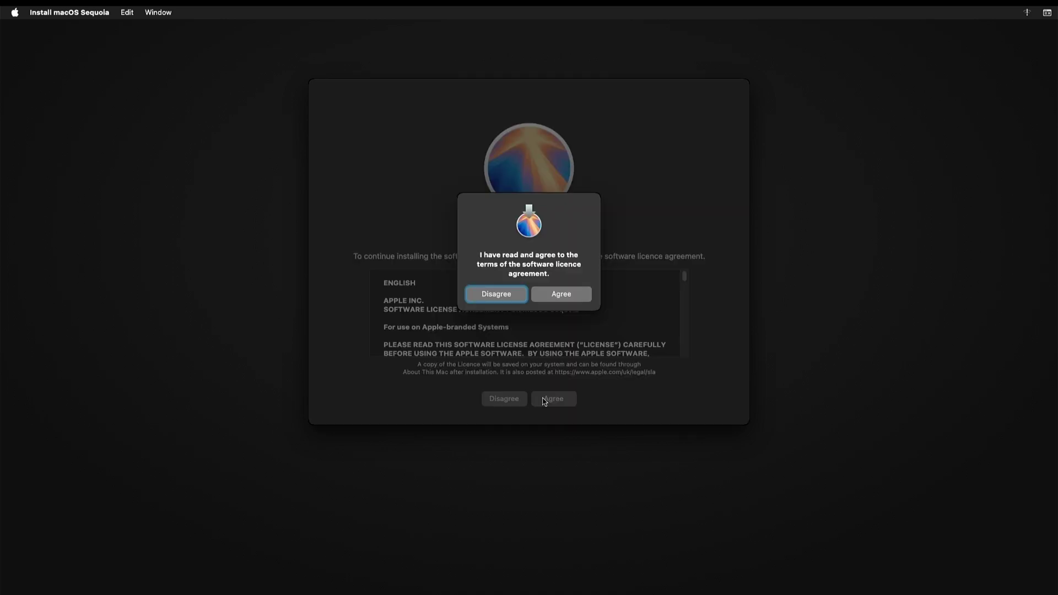
left_click(561, 294)
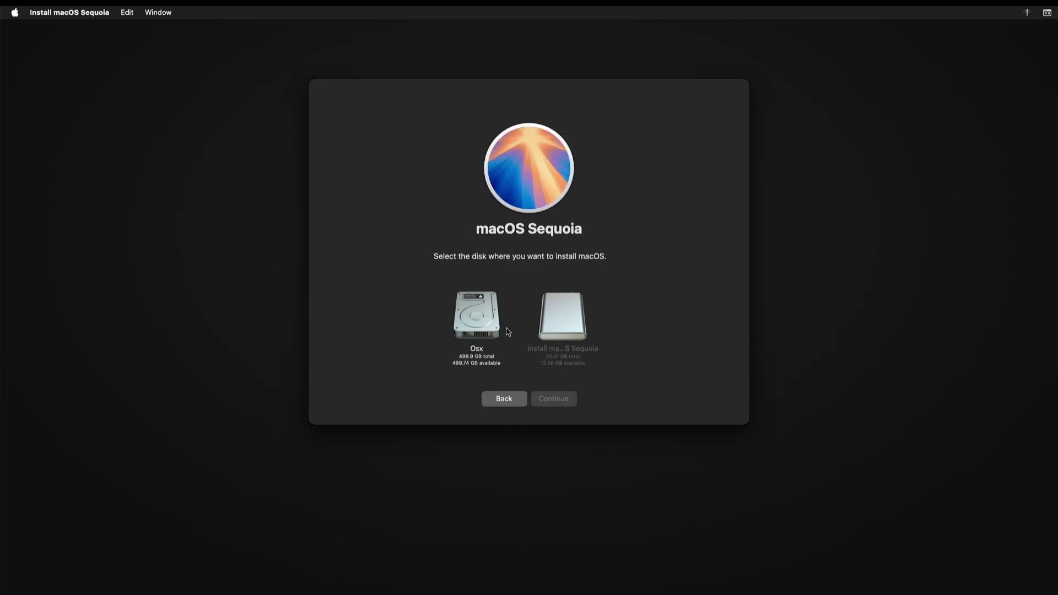
left_click(479, 316)
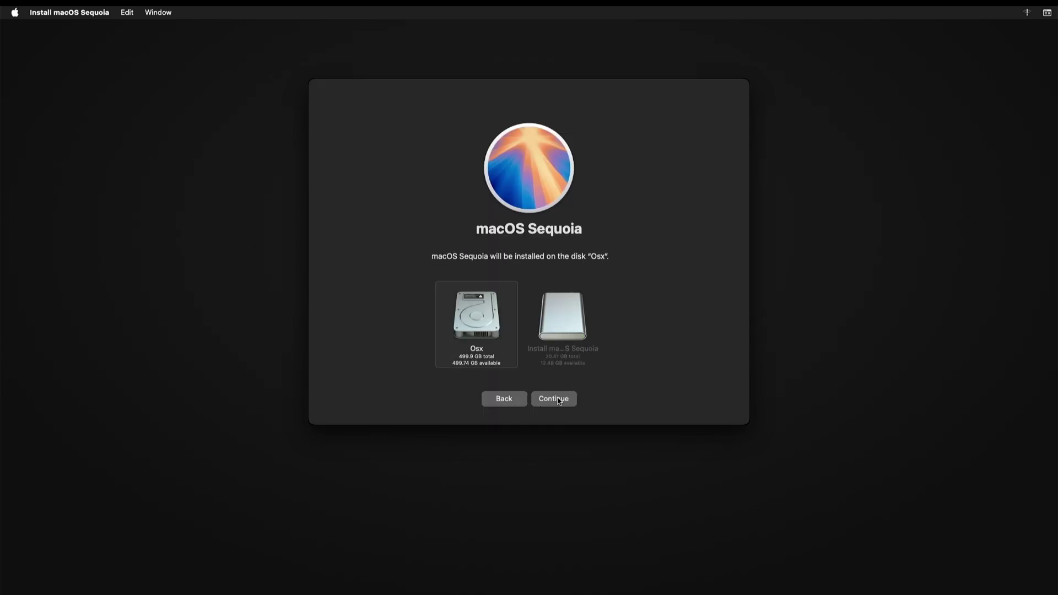
left_click(557, 401)
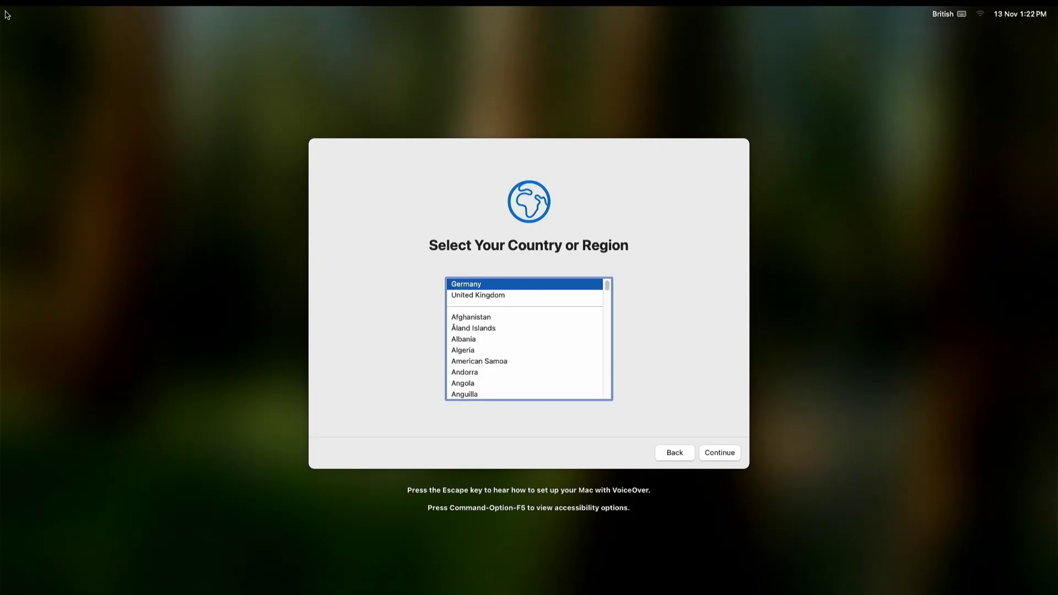
- Choose United Kingdom with English (UK) settings, join Wi-Fi, and skip migration and Apple Account sign-in
key("Down")
key("Return")
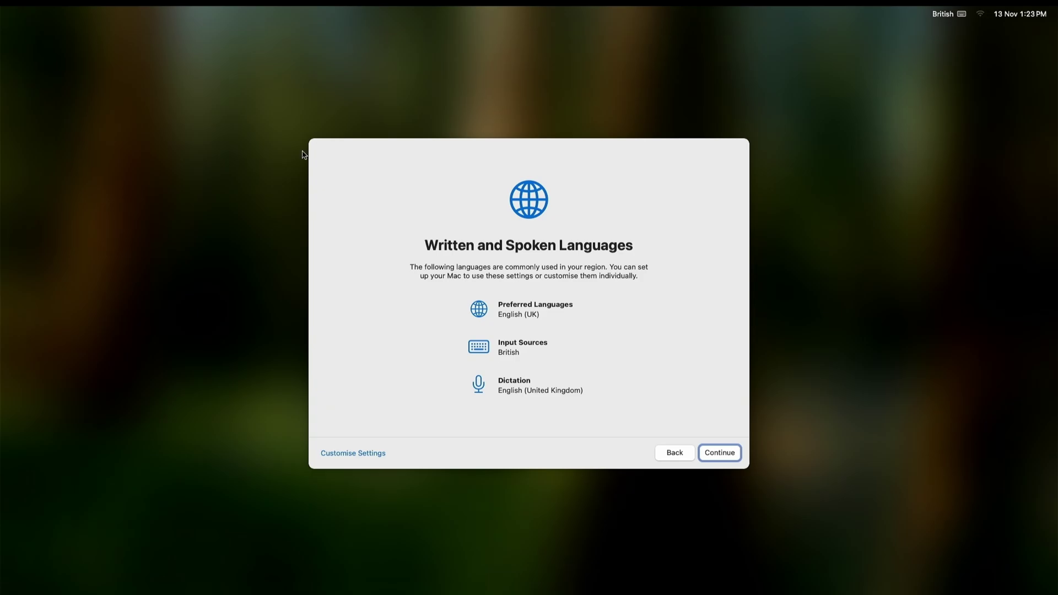
left_click(719, 452)
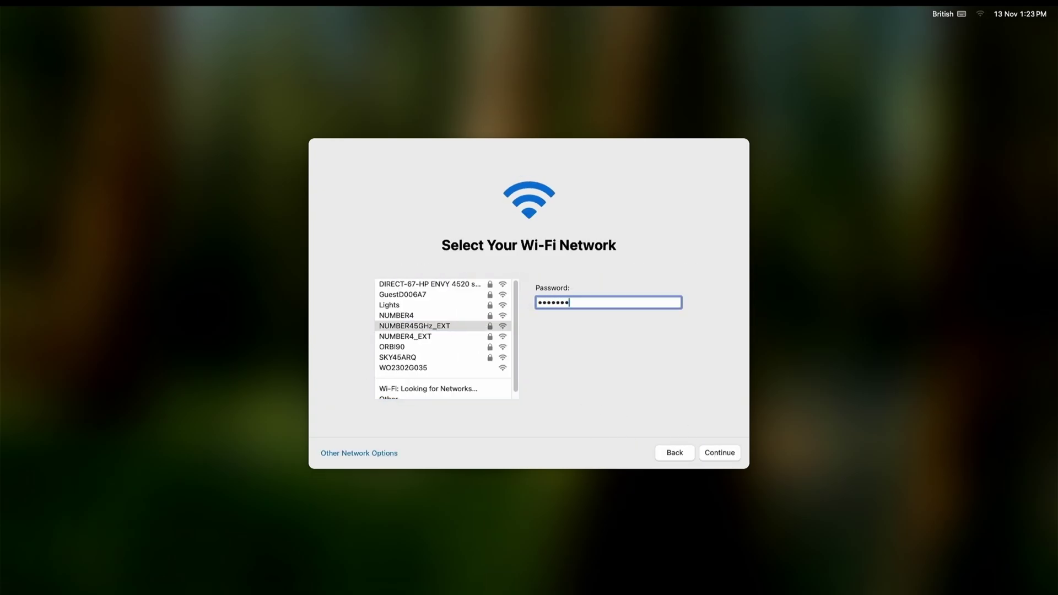
type("1")
key("Return")
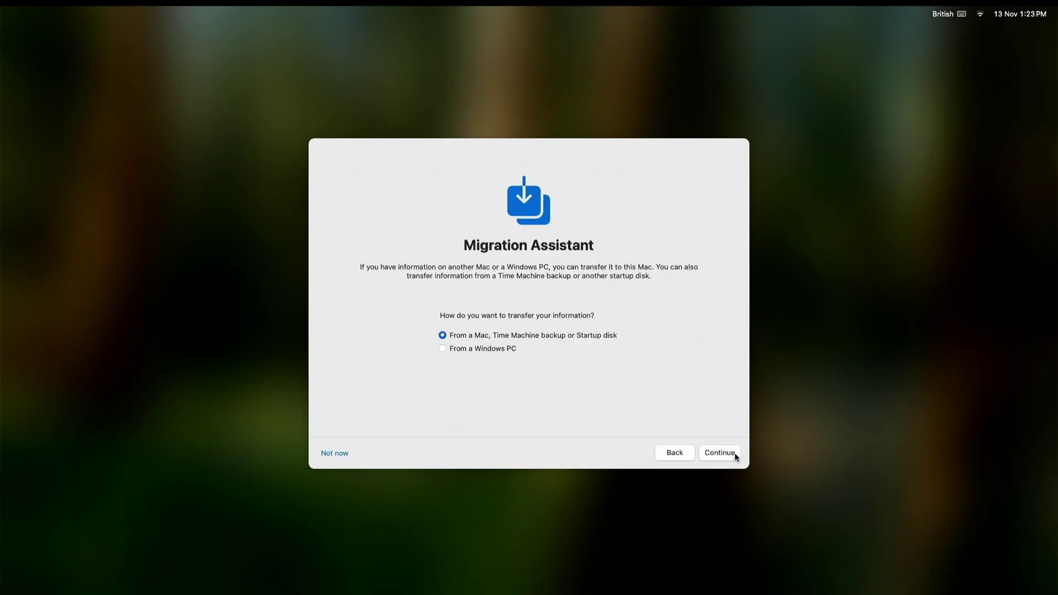
left_click(734, 453)
left_click(354, 461)
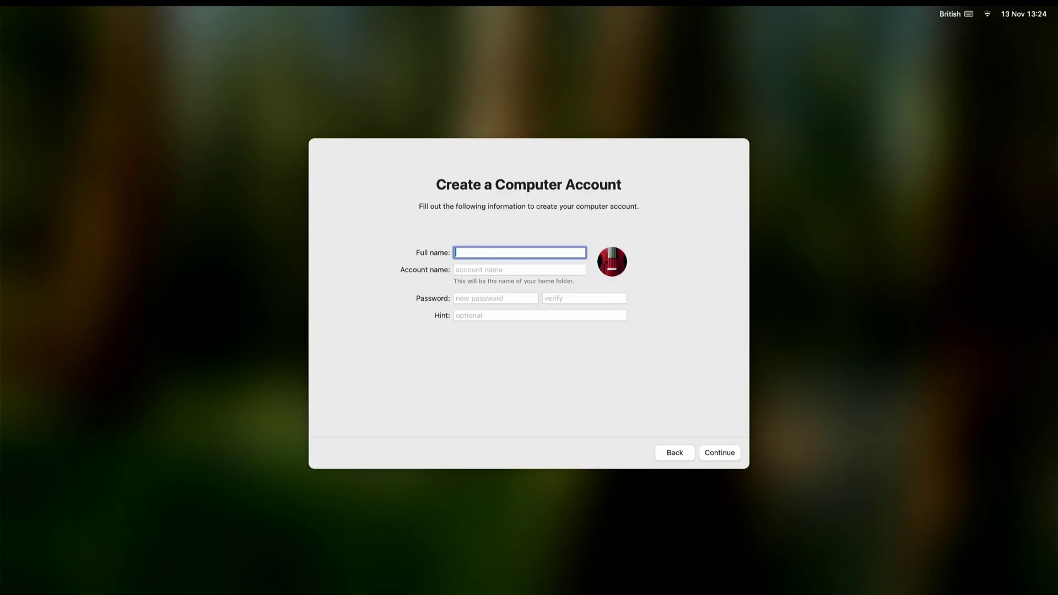
- Create the local account by entering the user's name and a password twice
type("Sam")
key("Tab")
key("Tab")
type("1234")
key("Tab")
type("1234")
key("Tab")
type("1234")
left_click(733, 449)
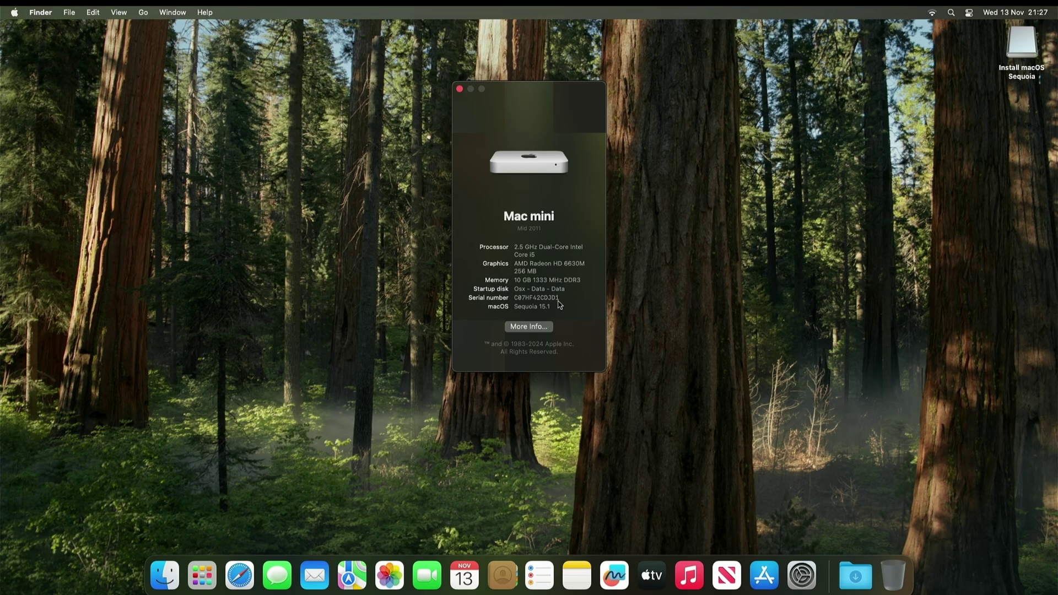
- Close the About This Mac window and open the Applications folder from Finder's Go menu
left_click_drag(560, 311, 533, 311)
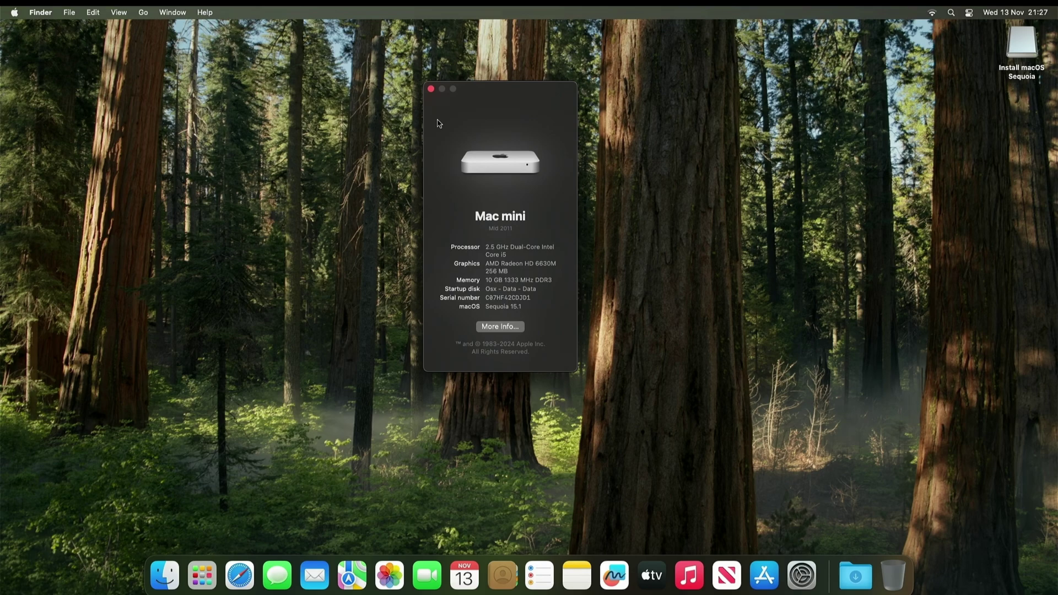
left_click(431, 88)
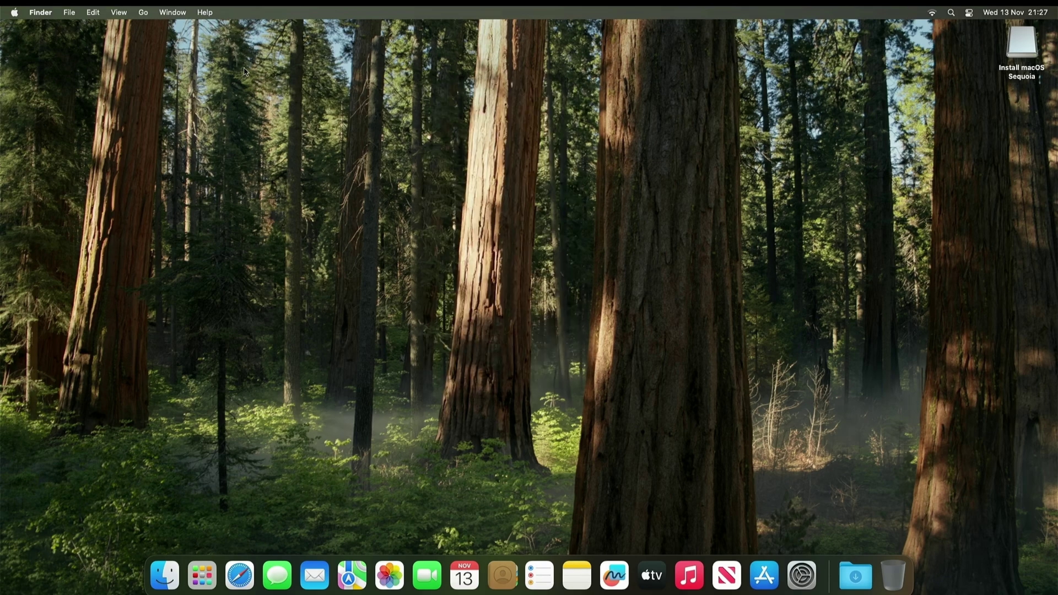
left_click(143, 12)
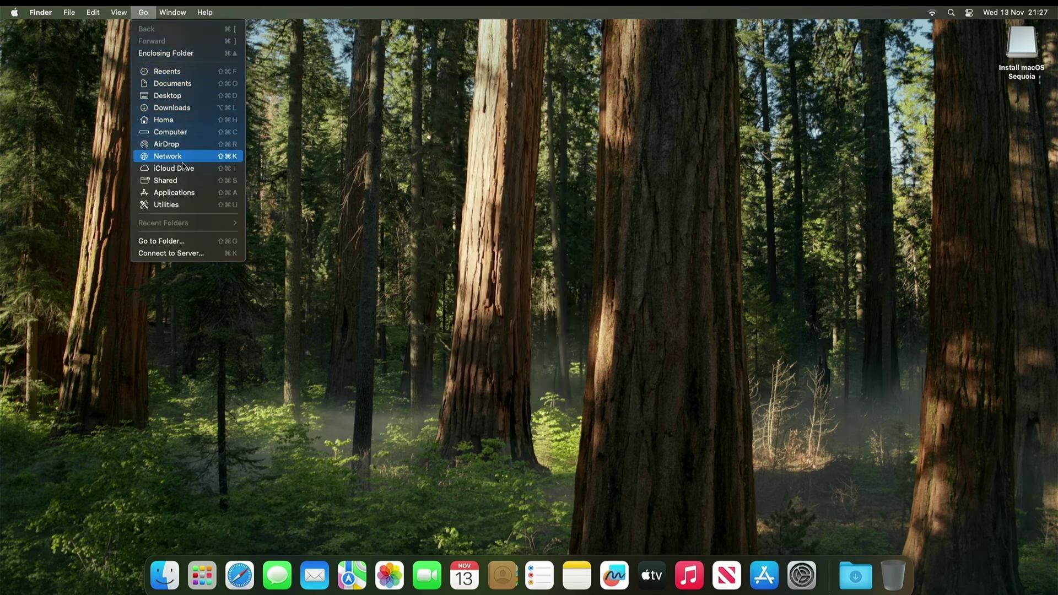
left_click(174, 193)
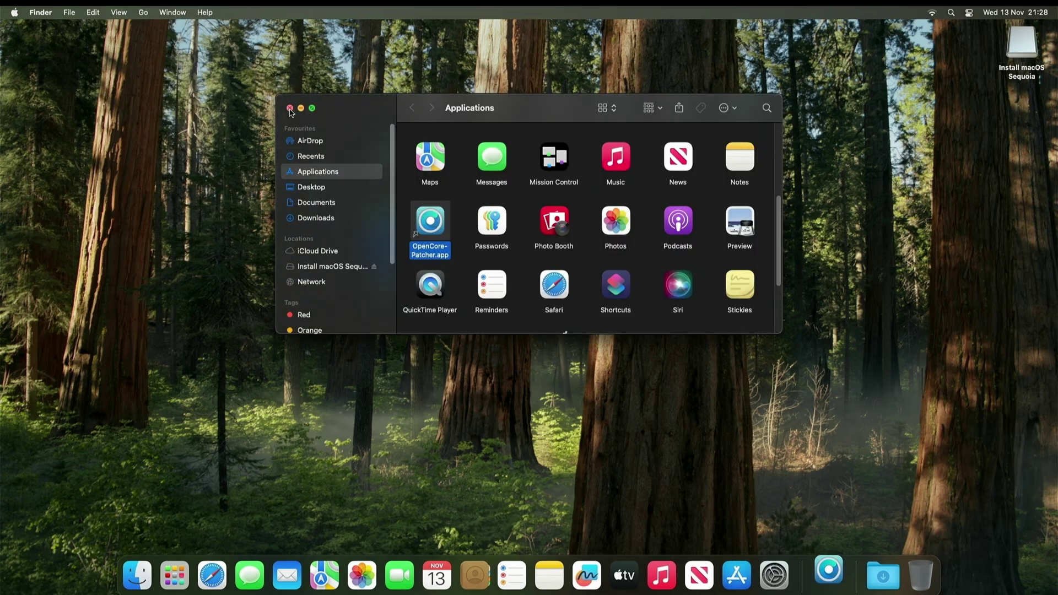
- Close the Applications window, confirm Post-Install Root Patch shows all patches installed, and return to the main menu
left_click(290, 108)
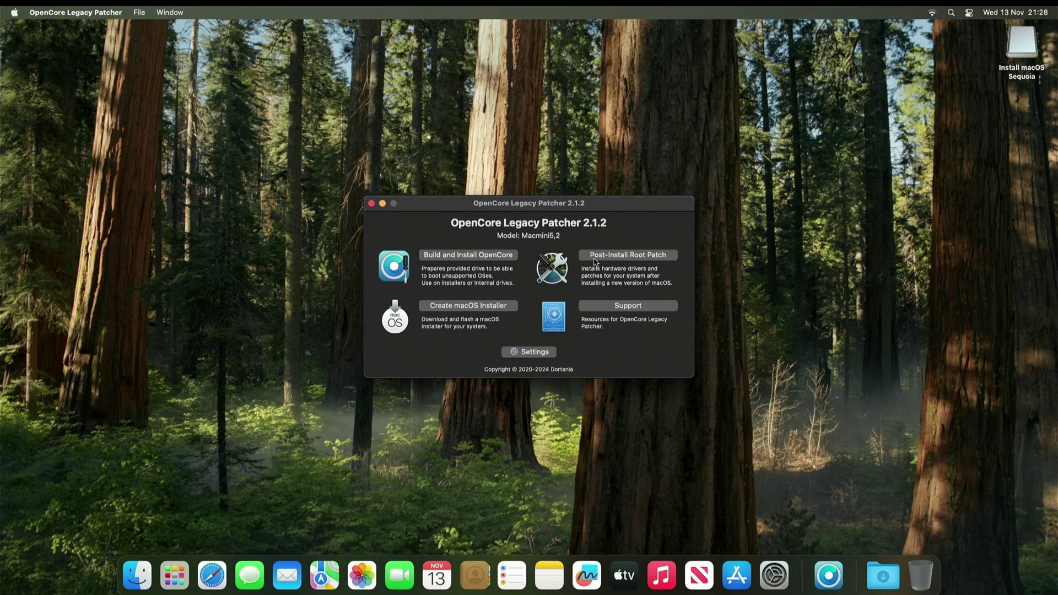
left_click(594, 260)
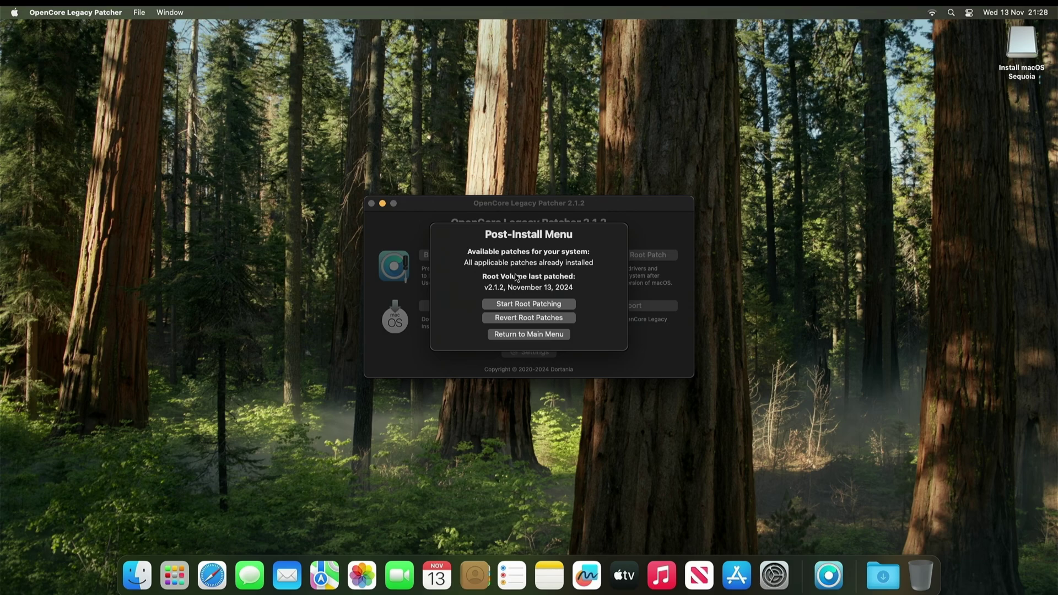
left_click(528, 334)
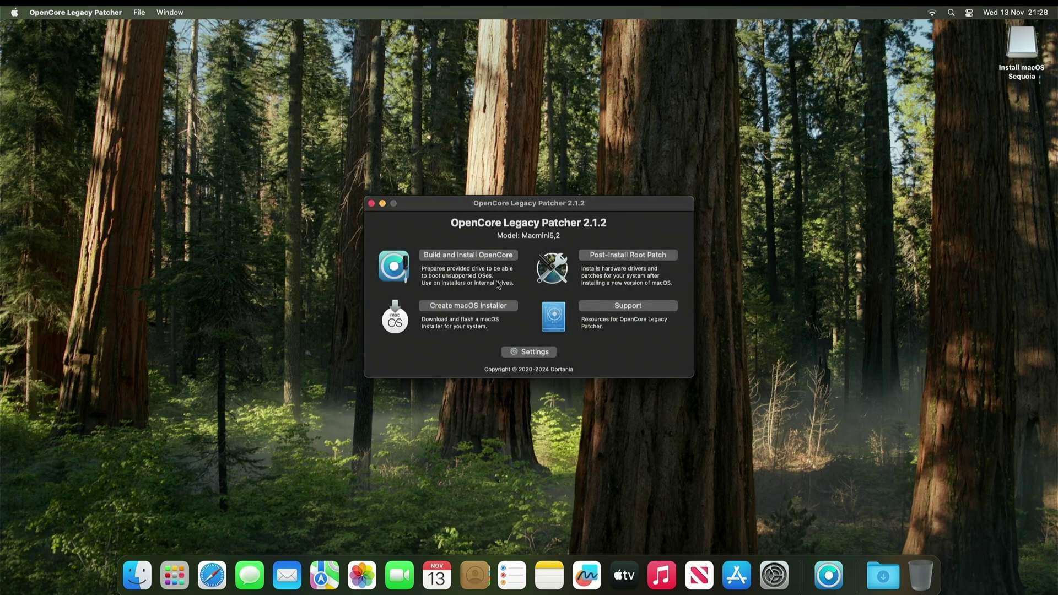
- Build the Macmini5,2 OpenCore EFI and proceed to installing it
left_click(478, 258)
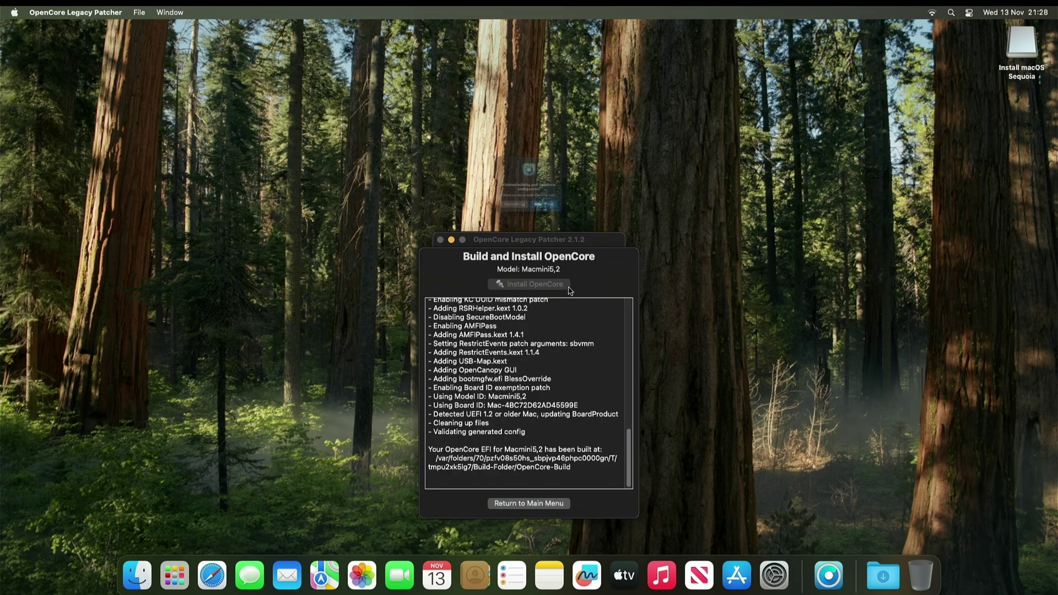
left_click(555, 236)
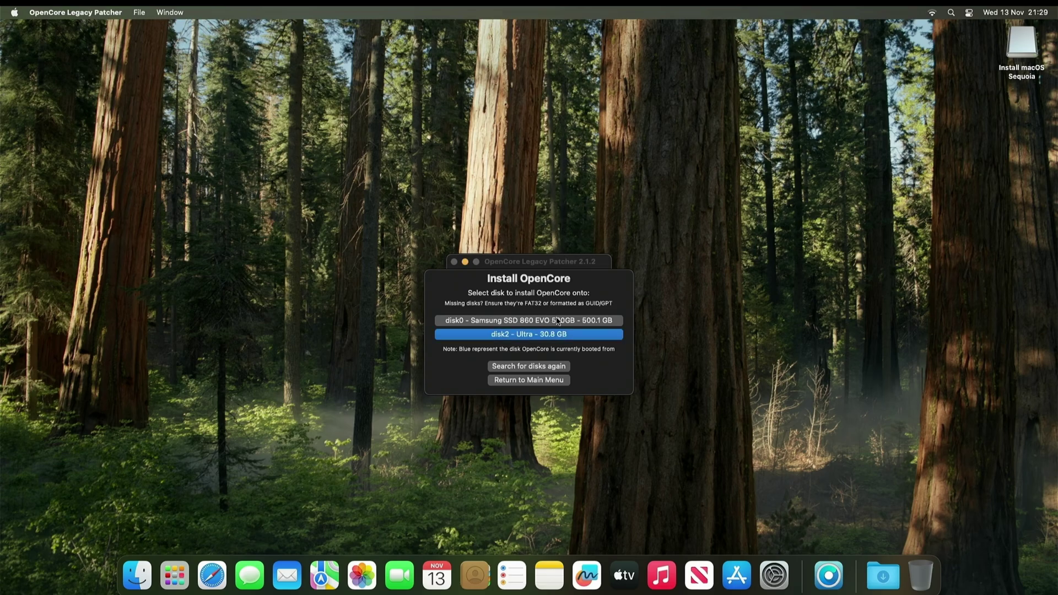
- Install OpenCore to disk0s1 (EFI) on the disk0 Samsung SSD and reboot the Mac
left_click(558, 321)
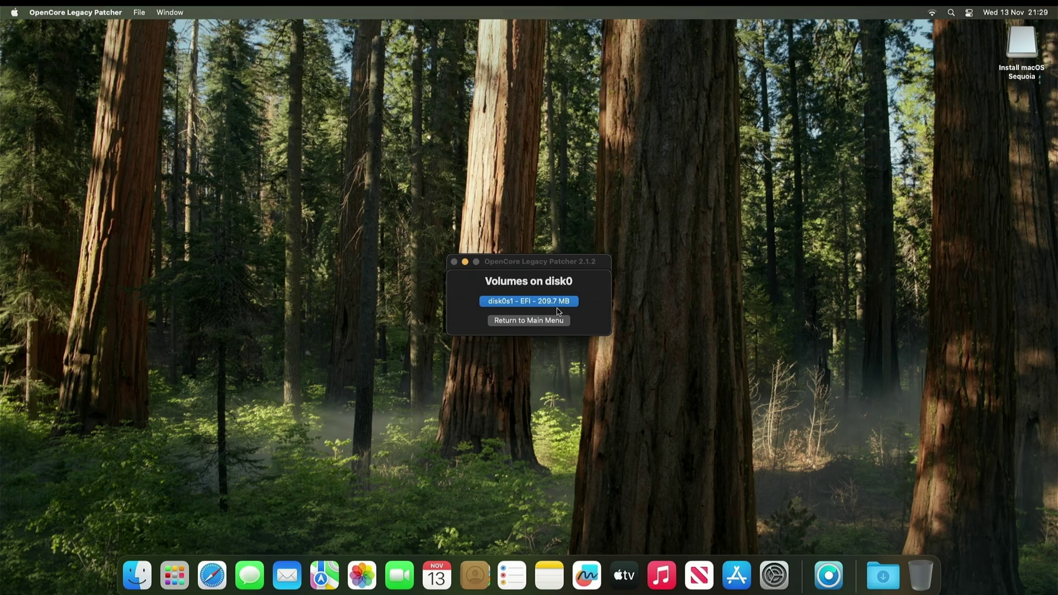
left_click(557, 302)
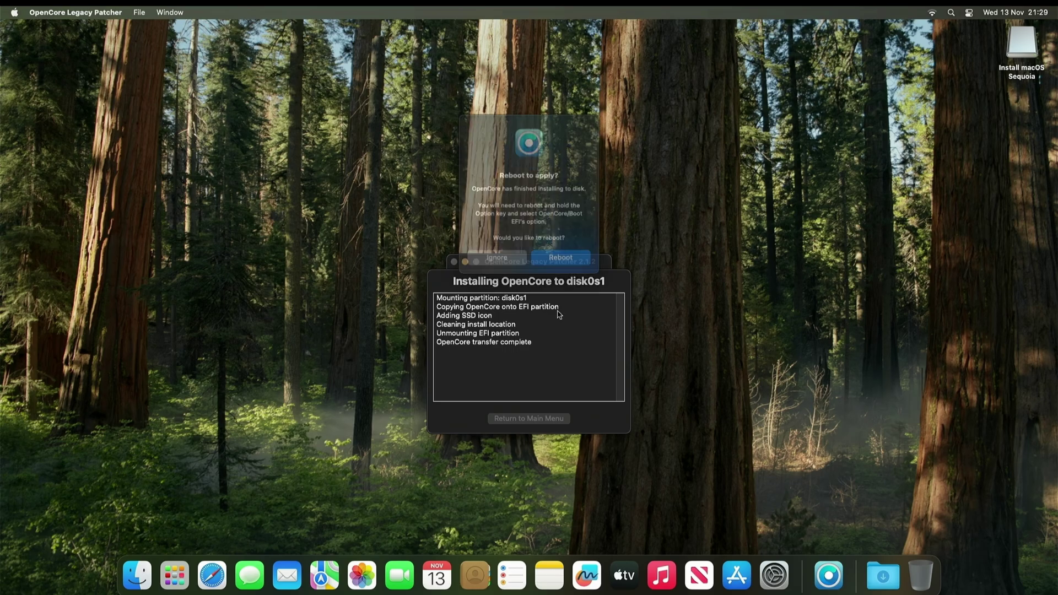
left_click(556, 268)
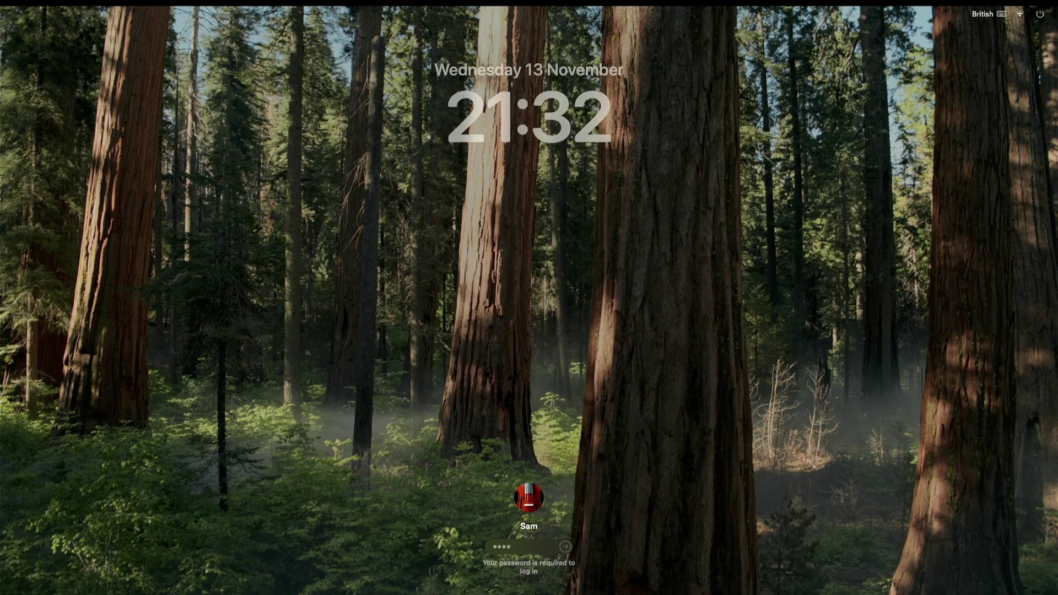
- Submit the account password at the macOS login screen to sign in
key("Return")
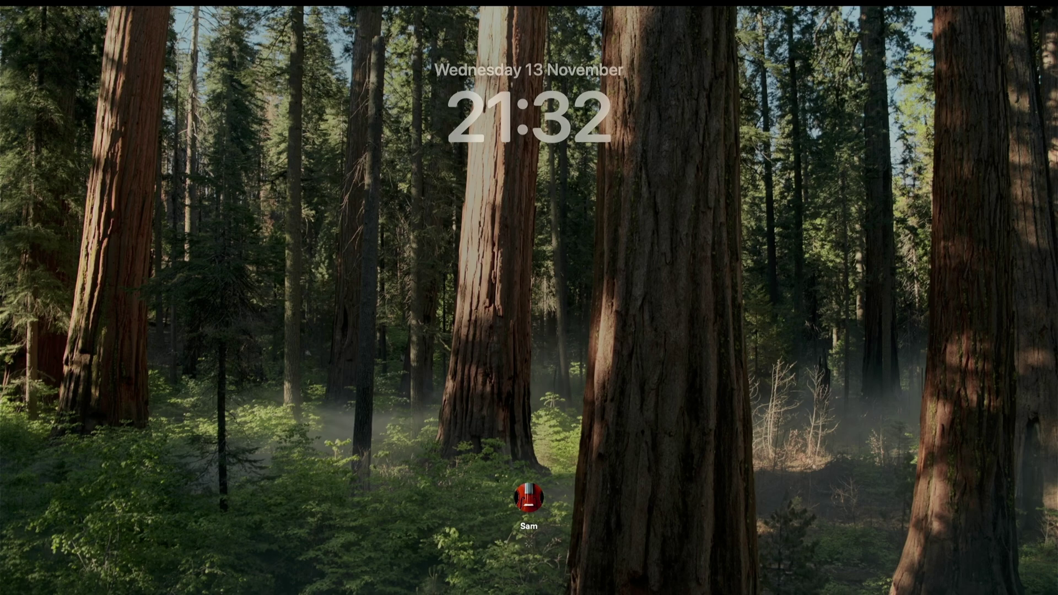